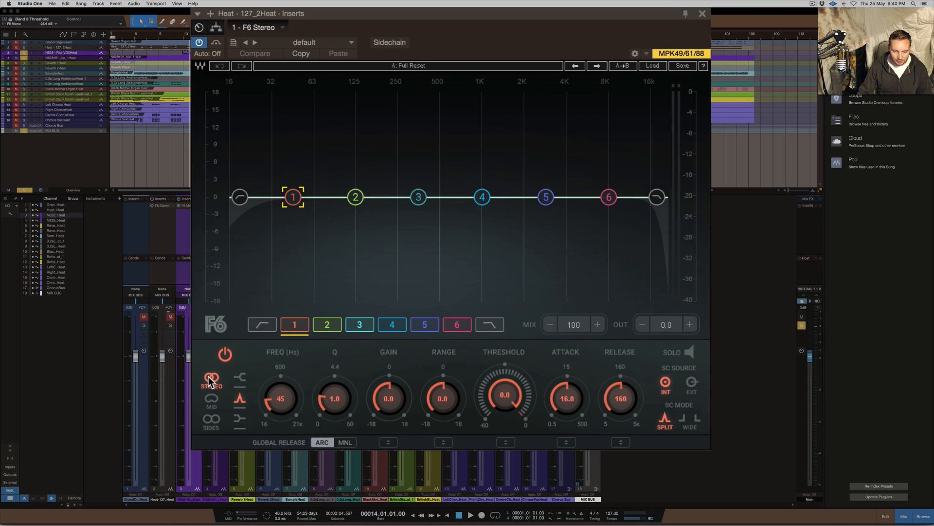
# Switch band 1 through its mid, sides and stereo modes, leaving it processing only the sides
pyautogui.click(212, 400)
pyautogui.click(212, 422)
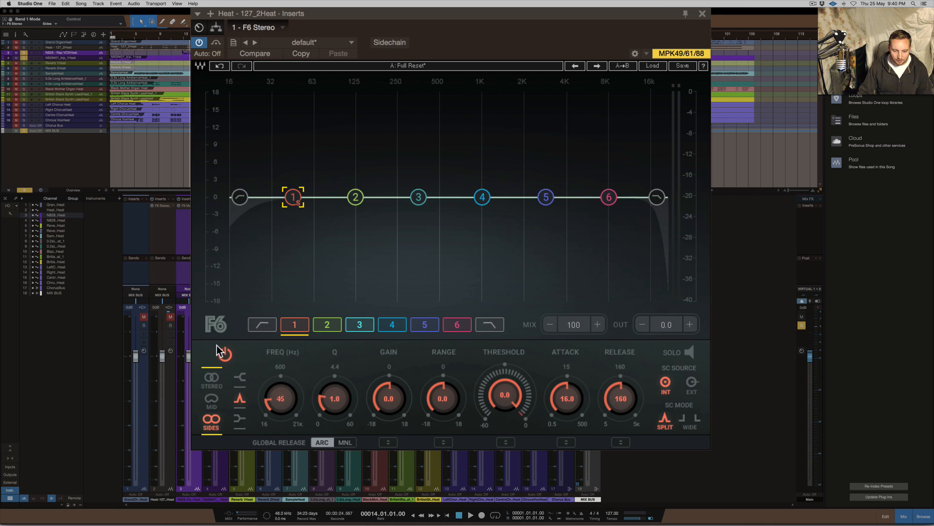
pyautogui.click(212, 378)
pyautogui.click(211, 400)
pyautogui.click(210, 419)
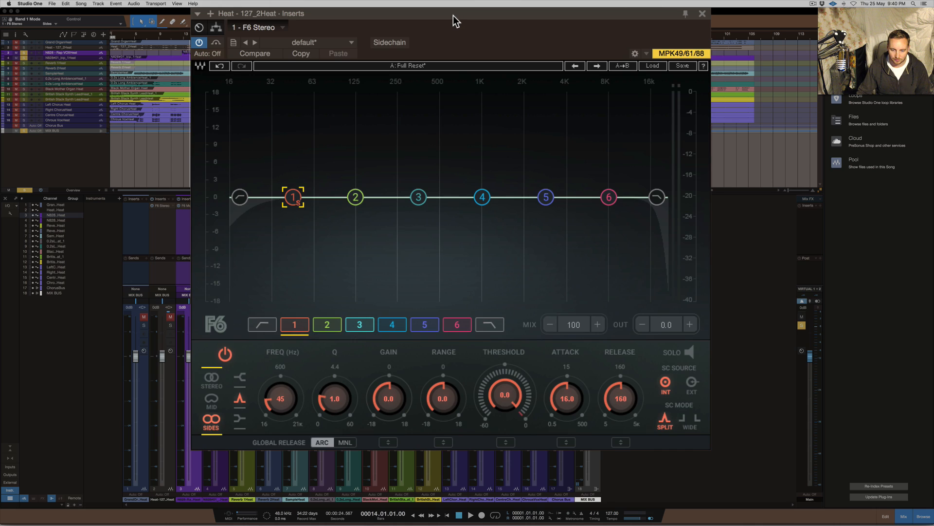
# Shape band 1 as a cut at 131 Hz with a Q of 1.2 and a gain of -7.7 dB
pyautogui.moveTo(454, 16); pyautogui.dragTo(436, 8)
pyautogui.moveTo(265, 397)
pyautogui.mouseDown()
pyautogui.moveTo(265, 360)
pyautogui.moveTo(261, 388)
pyautogui.mouseUp()
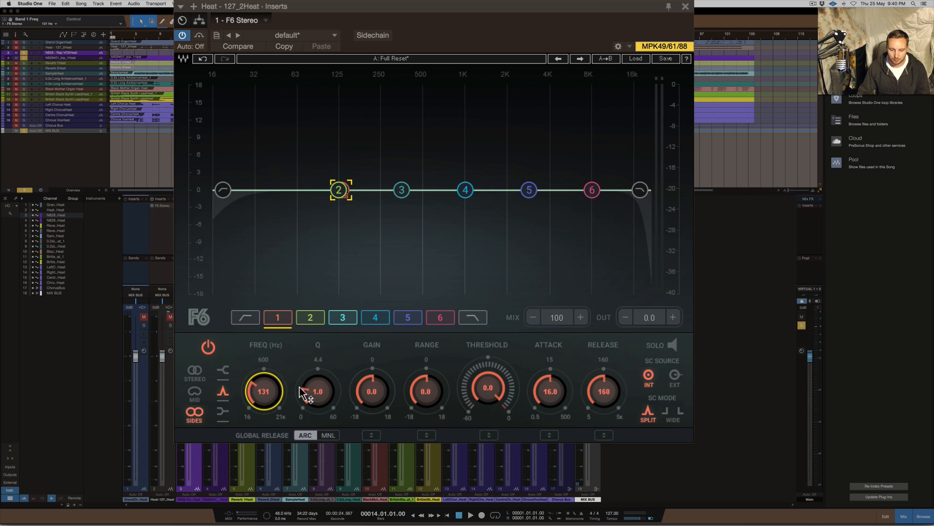
pyautogui.moveTo(319, 399)
pyautogui.mouseDown()
pyautogui.moveTo(366, 404)
pyautogui.moveTo(319, 393)
pyautogui.moveTo(319, 383)
pyautogui.moveTo(319, 403)
pyautogui.moveTo(317, 390)
pyautogui.mouseUp()
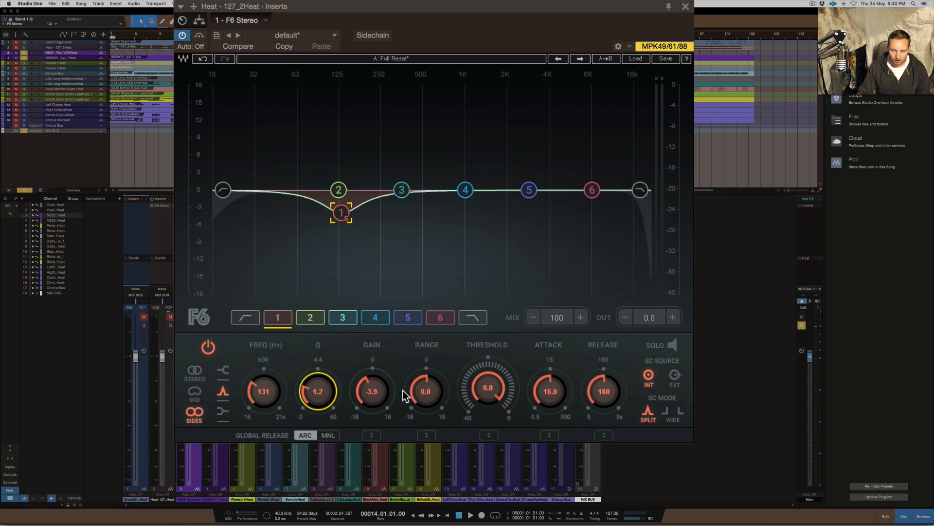
pyautogui.click(371, 392)
pyautogui.moveTo(371, 392)
pyautogui.mouseDown()
pyautogui.moveTo(371, 414)
pyautogui.moveTo(371, 368)
pyautogui.moveTo(370, 402)
pyautogui.mouseUp()
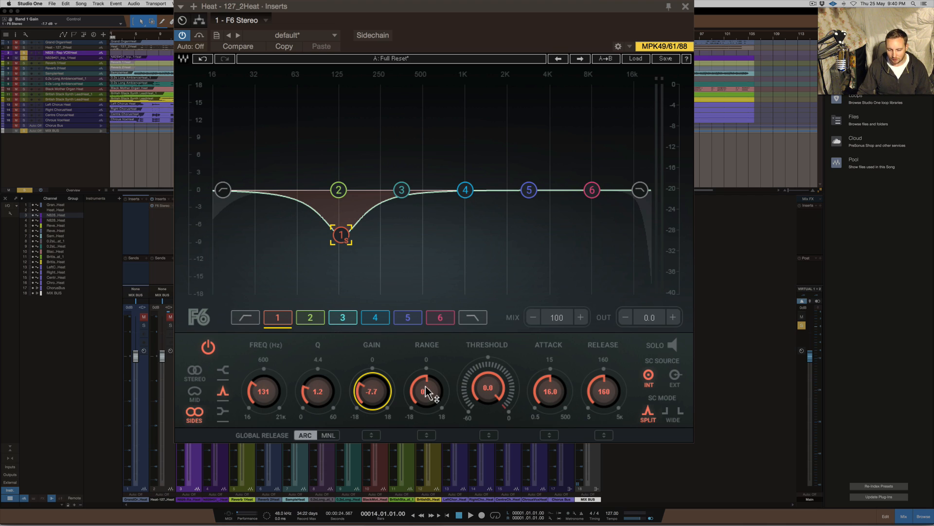
# Try negative and positive range values on band 1, up to 5.5 dB, and reset the range to 0
pyautogui.moveTo(427, 390)
pyautogui.mouseDown()
pyautogui.moveTo(427, 438)
pyautogui.moveTo(427, 394)
pyautogui.mouseUp()
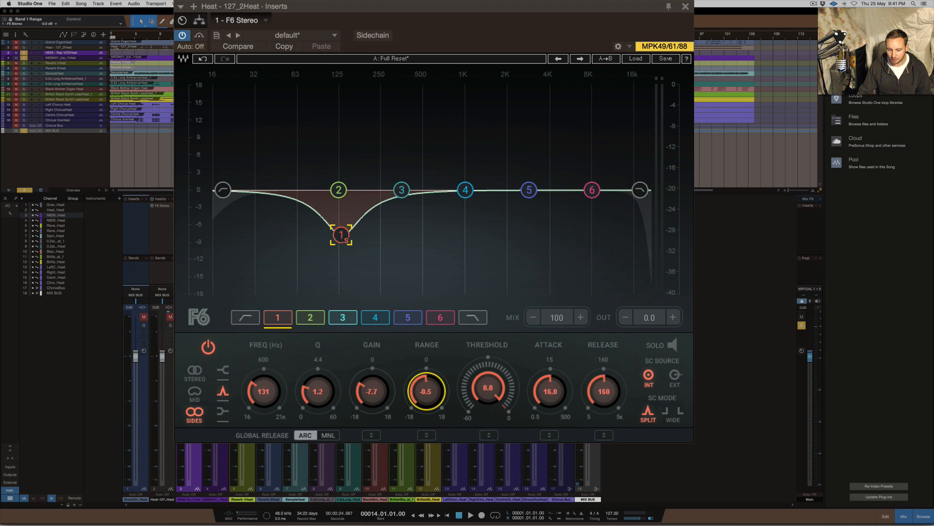
pyautogui.moveTo(427, 394); pyautogui.dragTo(428, 393)
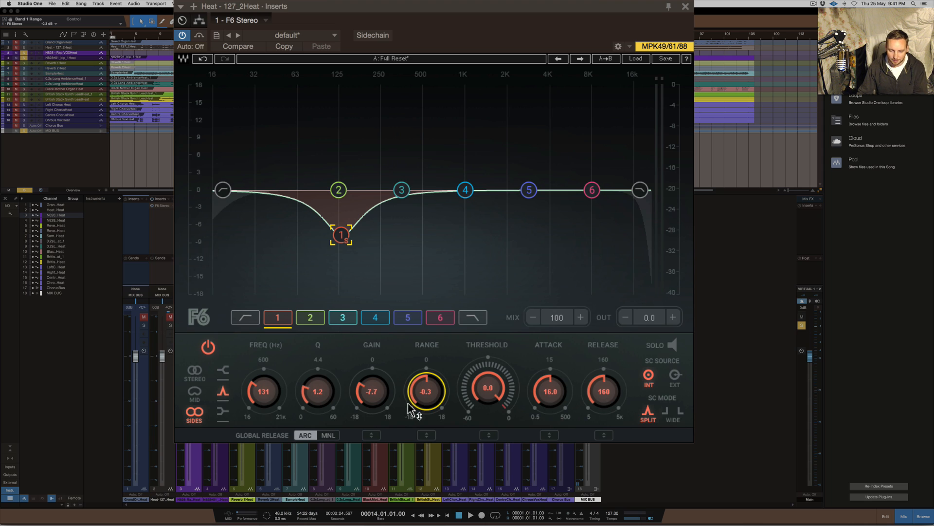
pyautogui.moveTo(421, 395); pyautogui.dragTo(426, 416)
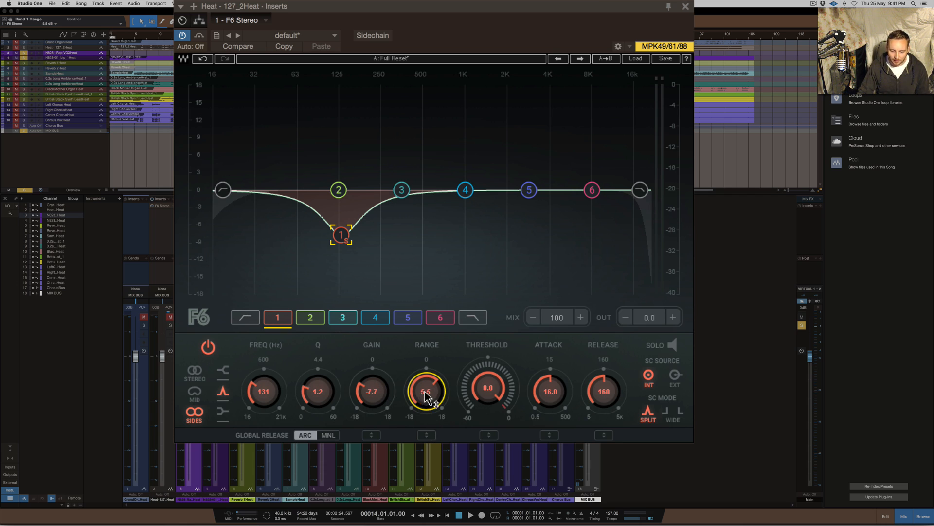
pyautogui.write('0')
pyautogui.press('Return')
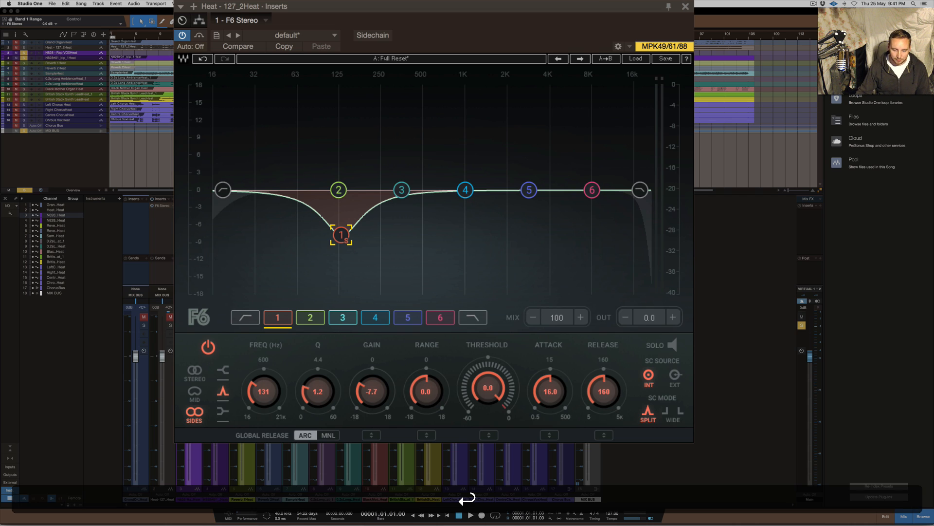
# Lower band 1's threshold to -23.0 dB
pyautogui.moveTo(488, 388); pyautogui.dragTo(489, 419)
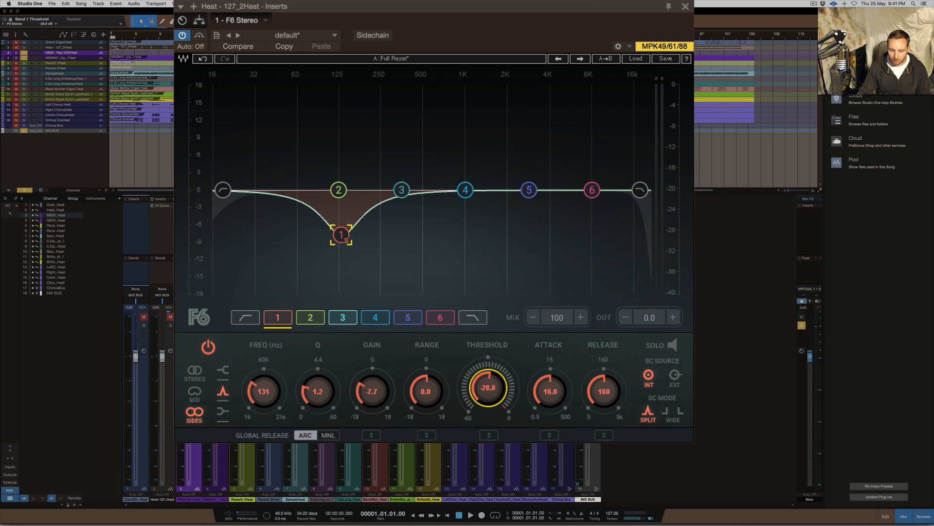
pyautogui.moveTo(489, 373)
pyautogui.mouseDown()
pyautogui.moveTo(489, 354)
pyautogui.moveTo(489, 380)
pyautogui.mouseUp()
pyautogui.moveTo(491, 394); pyautogui.dragTo(486, 385)
# Try a range of 2.2 dB on band 1 and return it to 0
pyautogui.moveTo(438, 407)
pyautogui.mouseDown()
pyautogui.moveTo(438, 392)
pyautogui.moveTo(438, 405)
pyautogui.mouseUp()
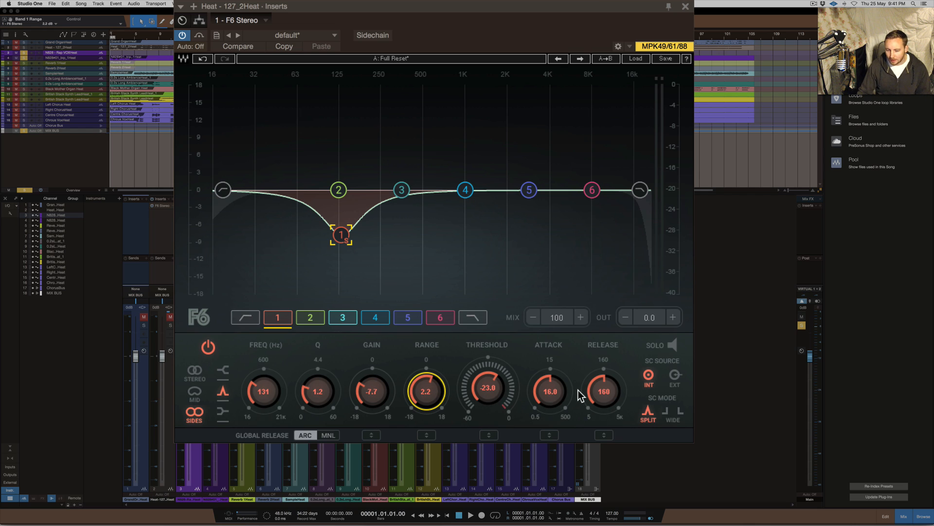
pyautogui.click(426, 392)
pyautogui.write('0')
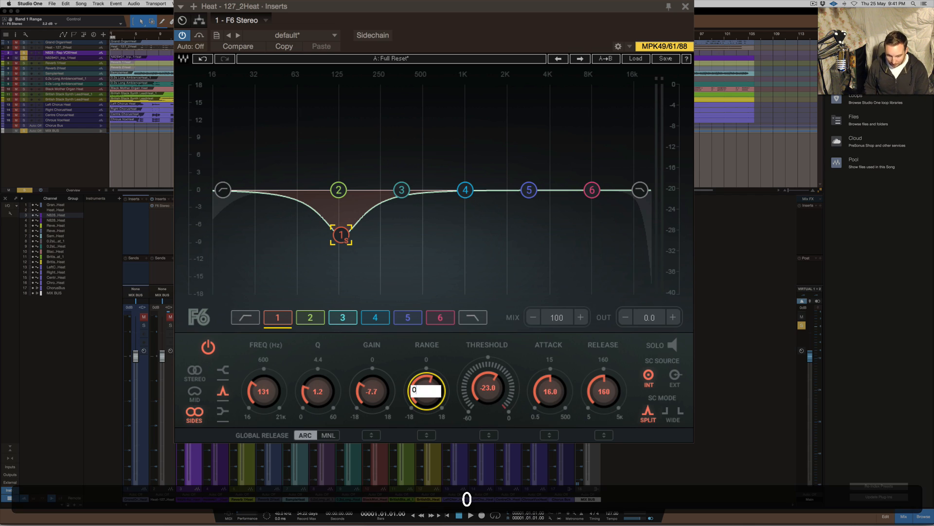
pyautogui.press('Return')
# Try attack times of 0.5, 6.6 and 11.0 ms, and switch the global release to manual and back to ARC
pyautogui.scroll(-5, 555, 402)
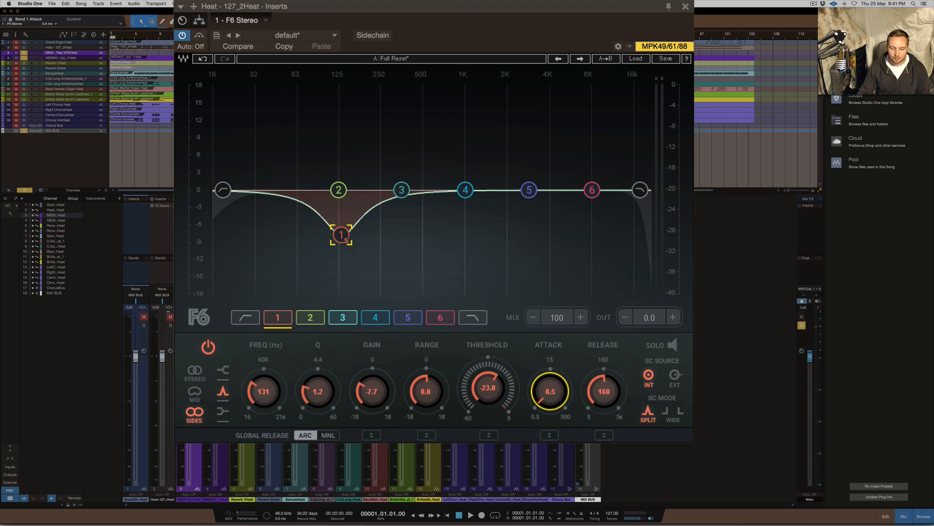
pyautogui.scroll(-4, 557, 400)
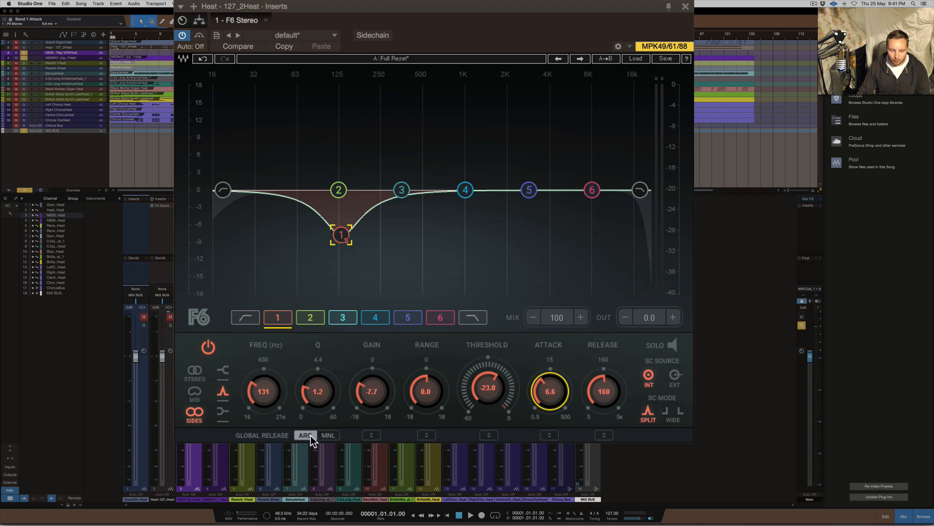
pyautogui.click(327, 435)
pyautogui.scroll(10, 554, 389)
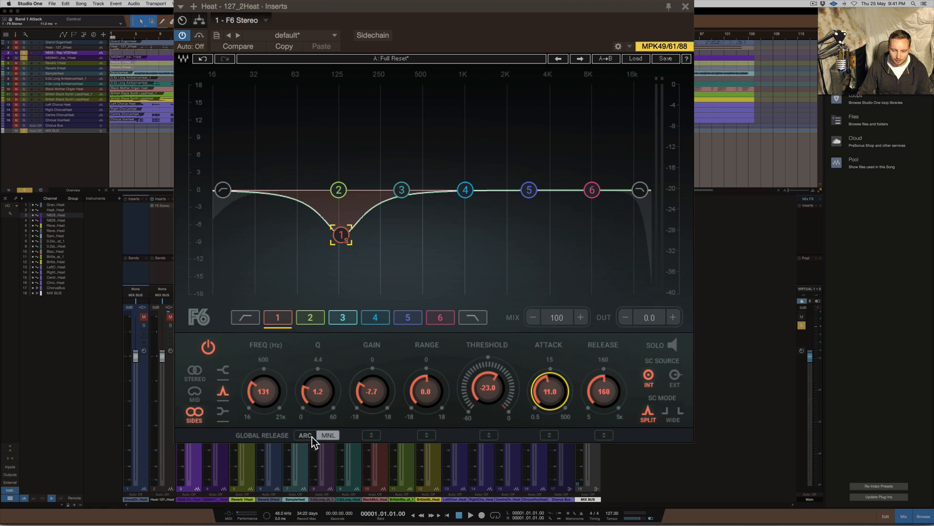
pyautogui.click(305, 435)
# Set band 1's attack to 13.7 ms and its release to 242 ms
pyautogui.moveTo(556, 387)
pyautogui.mouseDown()
pyautogui.moveTo(556, 409)
pyautogui.moveTo(547, 396)
pyautogui.mouseUp()
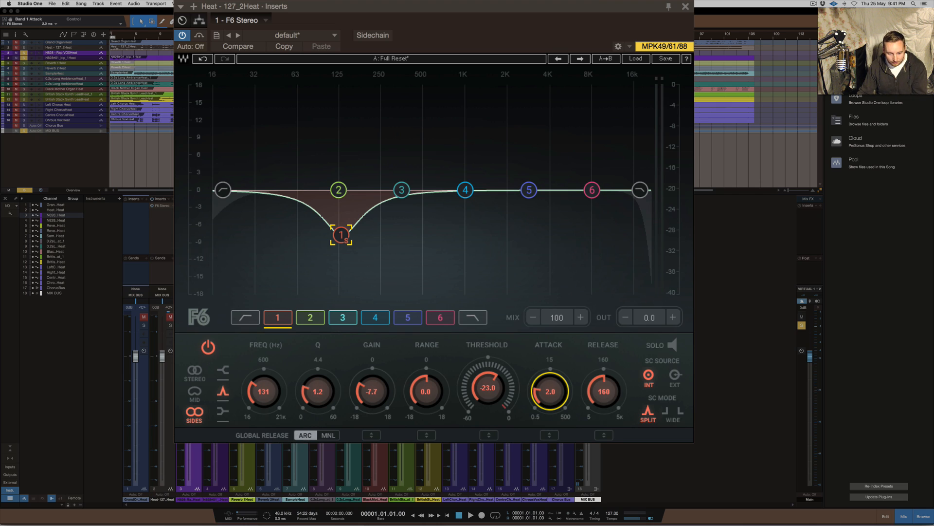
pyautogui.moveTo(564, 414); pyautogui.dragTo(565, 385)
pyautogui.moveTo(621, 390); pyautogui.dragTo(622, 375)
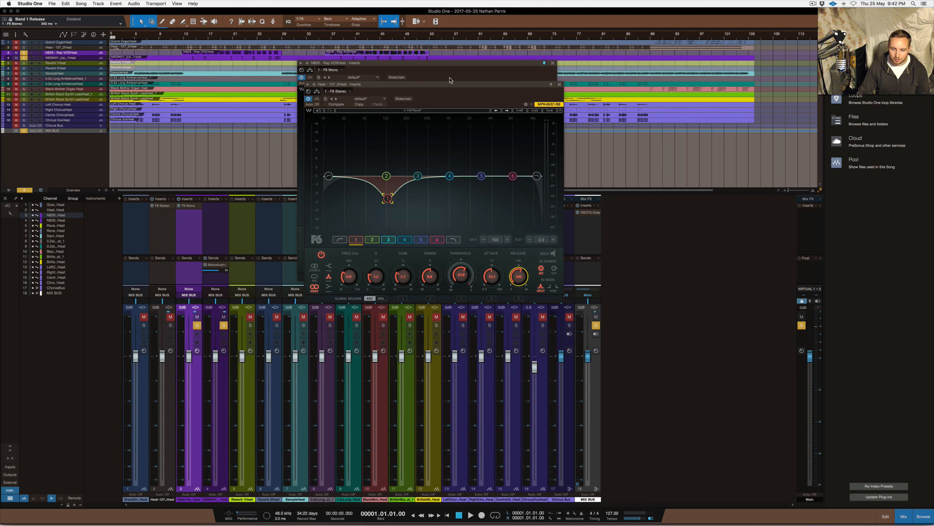
# Open the F6 Mono insert on the Rap VOX channel and enable its sidechain input
pyautogui.moveTo(449, 82); pyautogui.dragTo(660, 116)
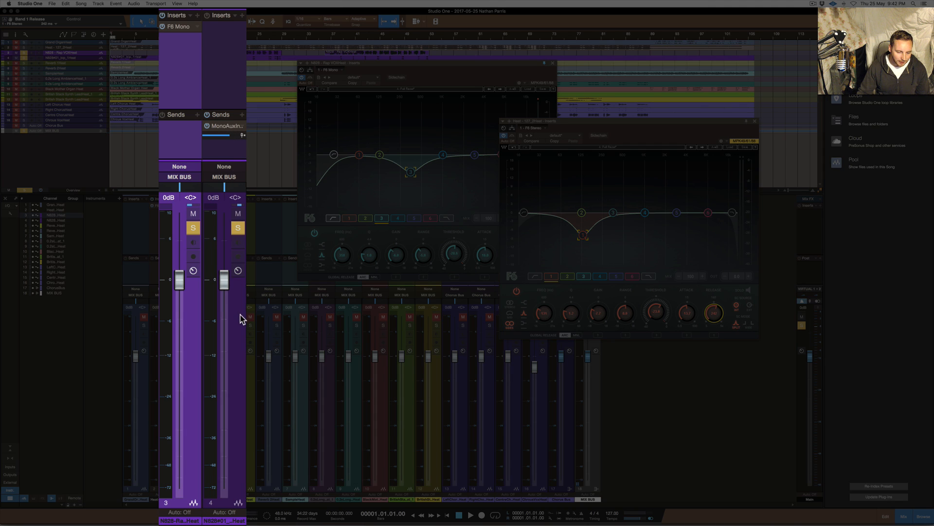
pyautogui.click(224, 351)
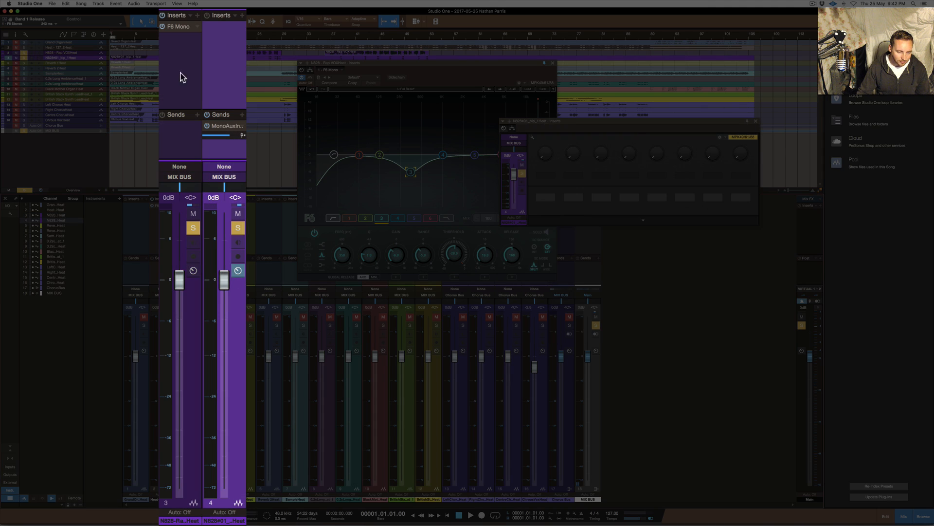
pyautogui.click(178, 27)
pyautogui.click(178, 27)
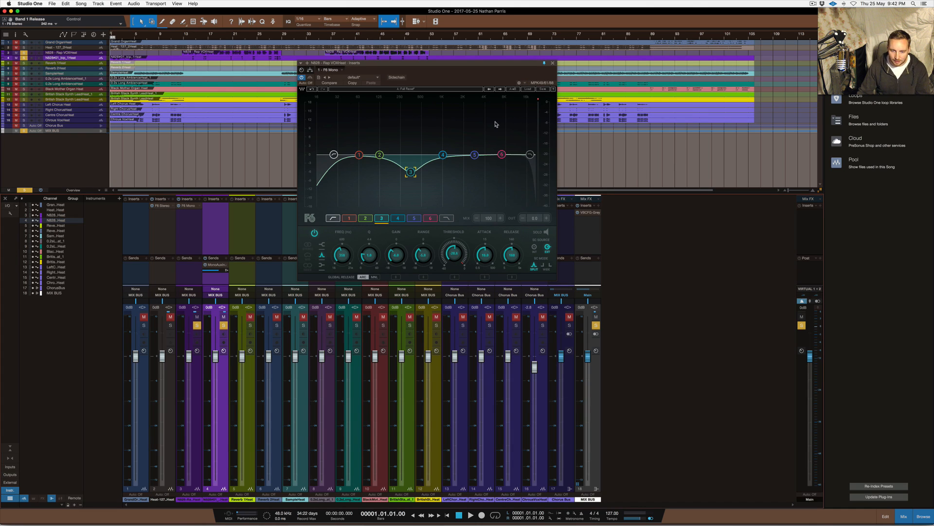
pyautogui.moveTo(452, 63); pyautogui.dragTo(457, 95)
pyautogui.click(397, 112)
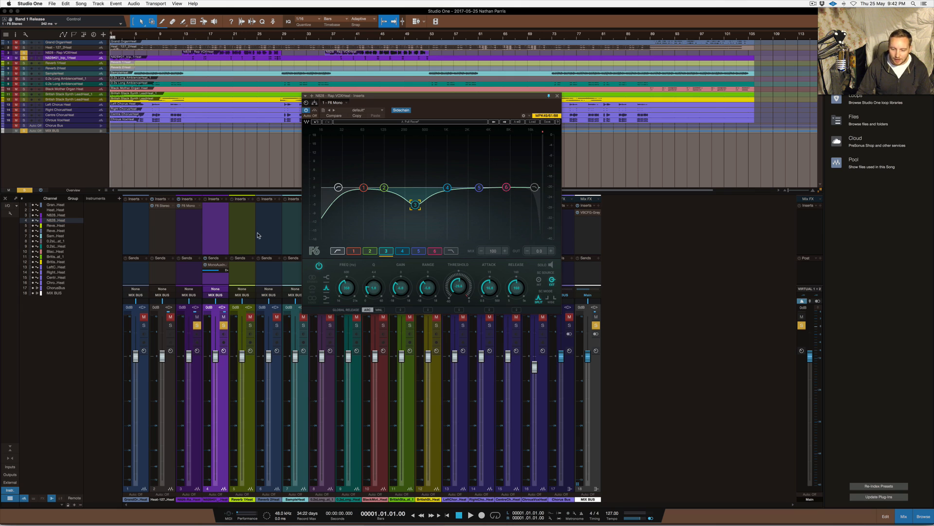
pyautogui.moveTo(433, 96); pyautogui.dragTo(425, 75)
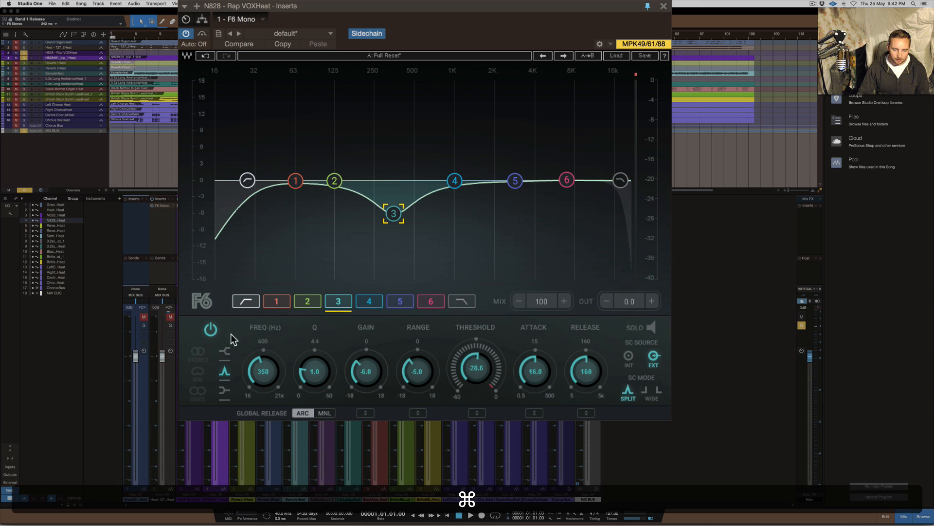
# Cycle band 3 through the high shelf and low shelf shapes and back to the bell
pyautogui.keyDown('super'); pyautogui.click(394, 214); pyautogui.keyUp('super')
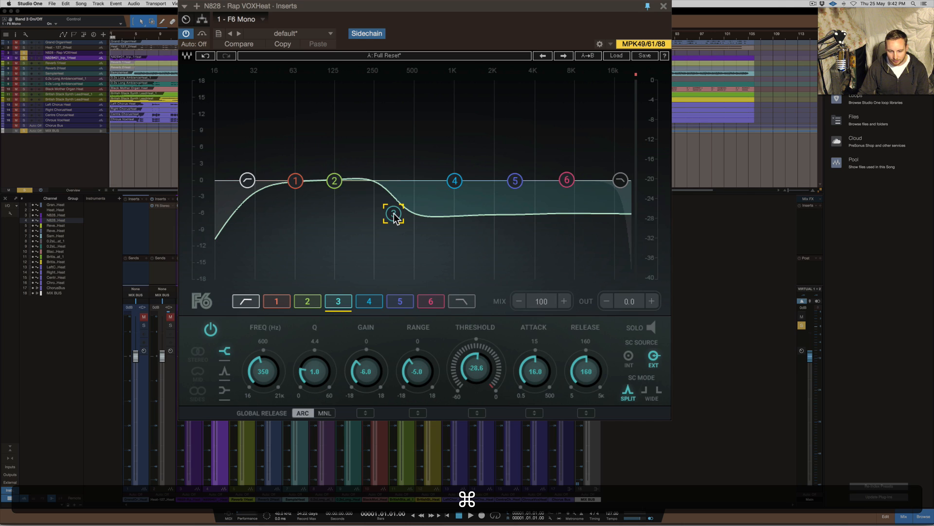
pyautogui.keyDown('super'); pyautogui.click(394, 214); pyautogui.keyUp('super')
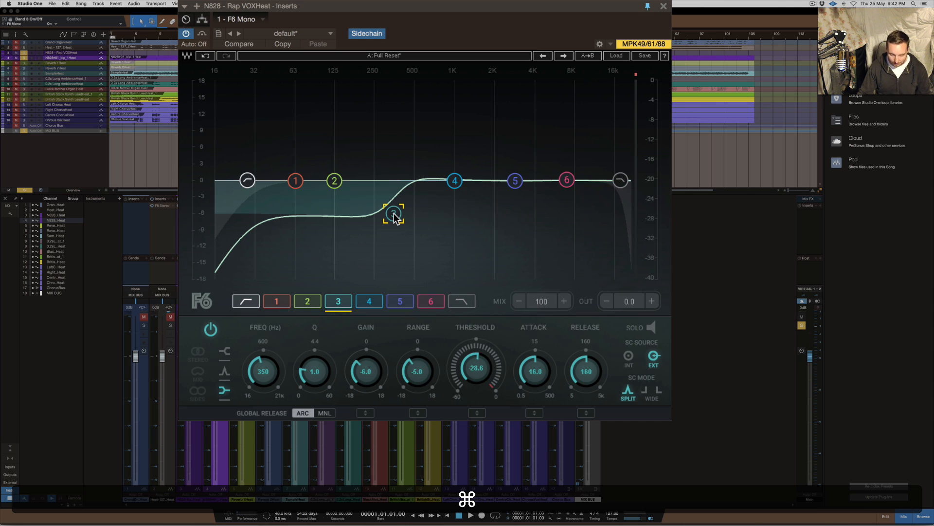
pyautogui.keyDown('super'); pyautogui.click(394, 214); pyautogui.keyUp('super')
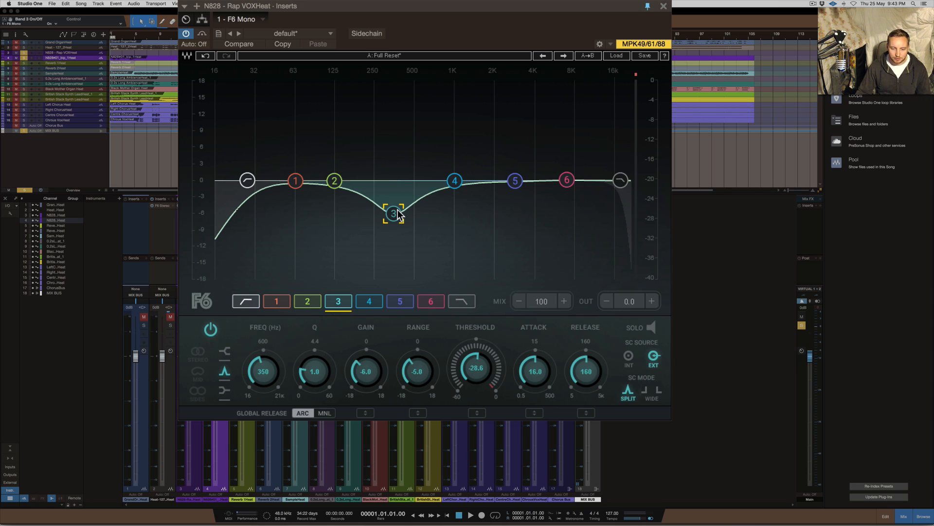
# Raise the high-pass filter's cutoff to 83 Hz and switch the filter off
pyautogui.moveTo(247, 180); pyautogui.dragTo(302, 181)
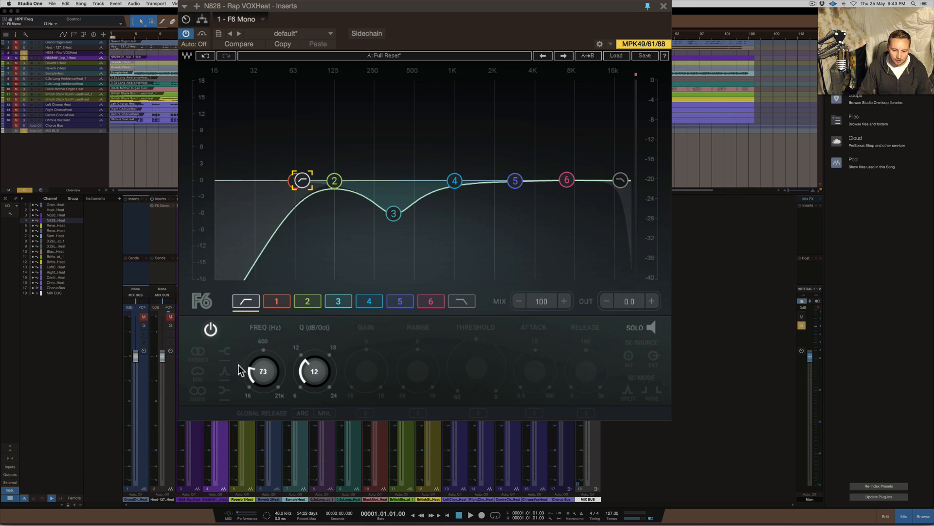
pyautogui.moveTo(259, 371); pyautogui.dragTo(259, 360)
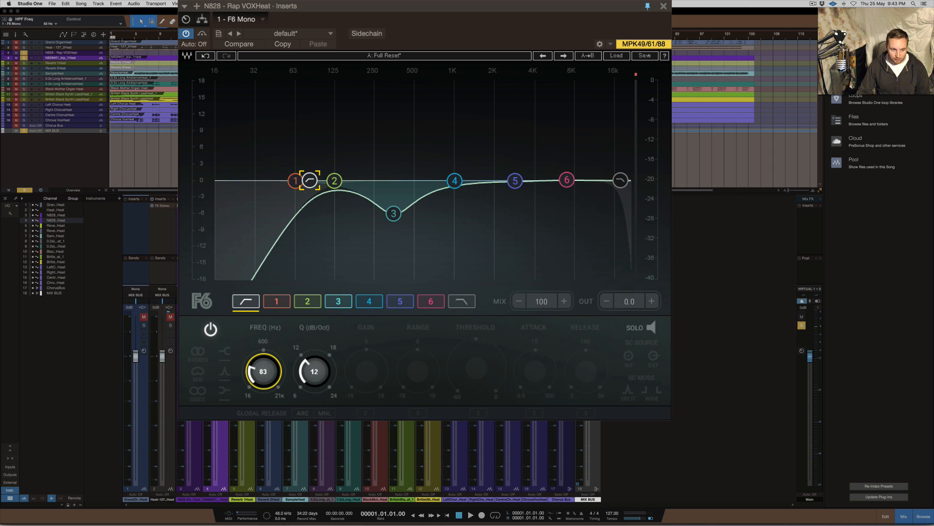
pyautogui.click(210, 329)
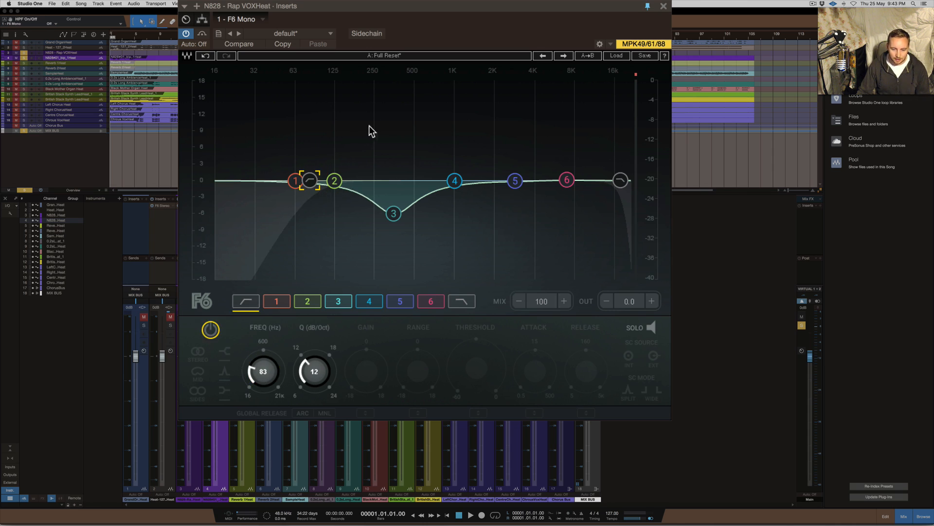
# Switch off EQ bands 1, 2 and 3
pyautogui.click(307, 301)
pyautogui.click(276, 301)
pyautogui.click(306, 303)
pyautogui.click(334, 303)
pyautogui.click(214, 327)
pyautogui.click(302, 302)
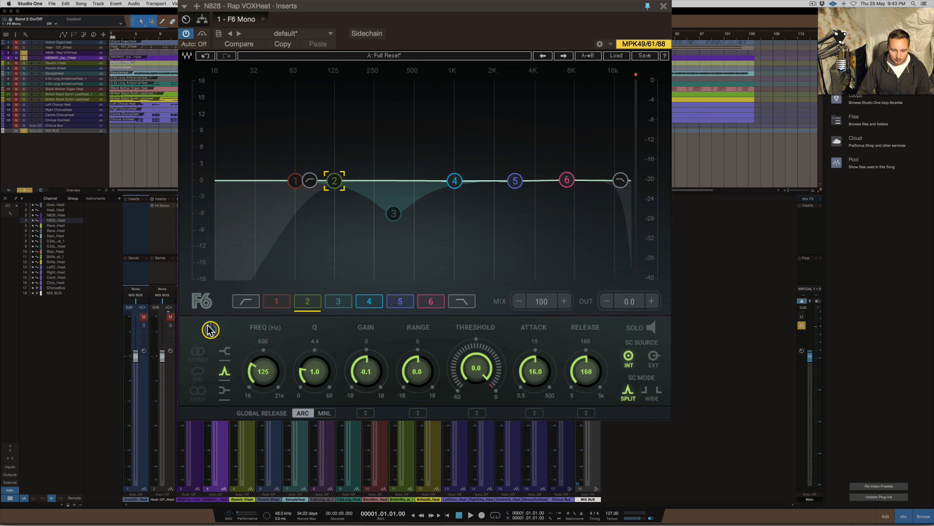
# Switch off EQ bands 4, 5 and 6
pyautogui.click(375, 298)
pyautogui.click(213, 329)
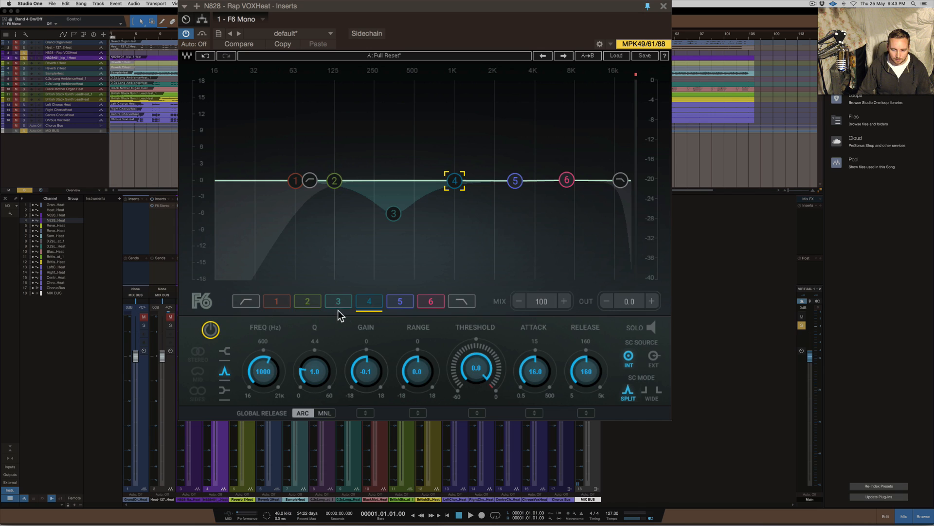
pyautogui.click(397, 303)
pyautogui.click(213, 331)
pyautogui.click(428, 303)
pyautogui.click(209, 331)
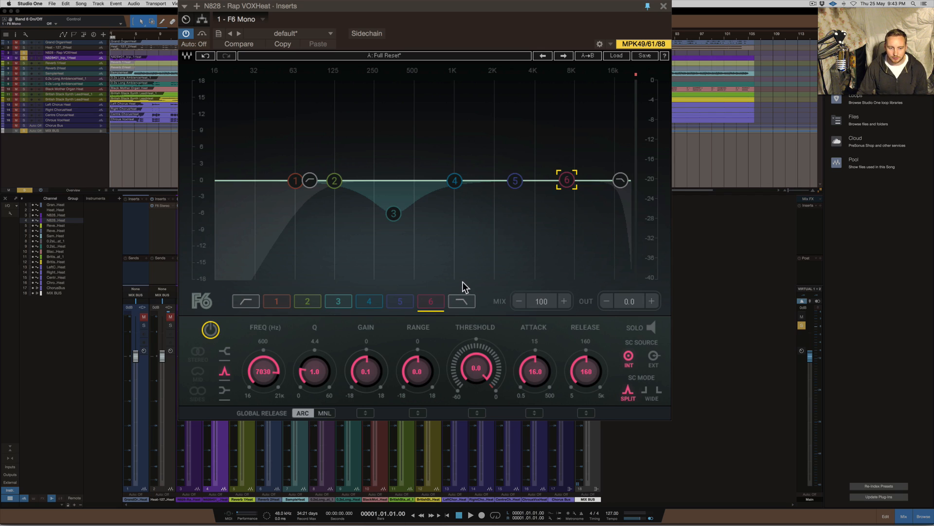
# Move the playback position to bar 13 and audition the rap vocal with the EQ bands off
pyautogui.click(175, 34)
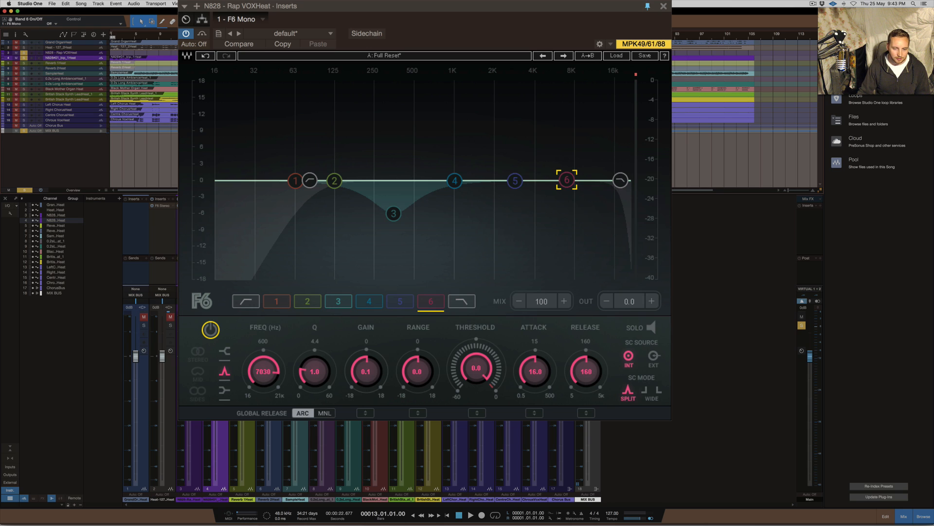
pyautogui.moveTo(431, 8); pyautogui.dragTo(428, 7)
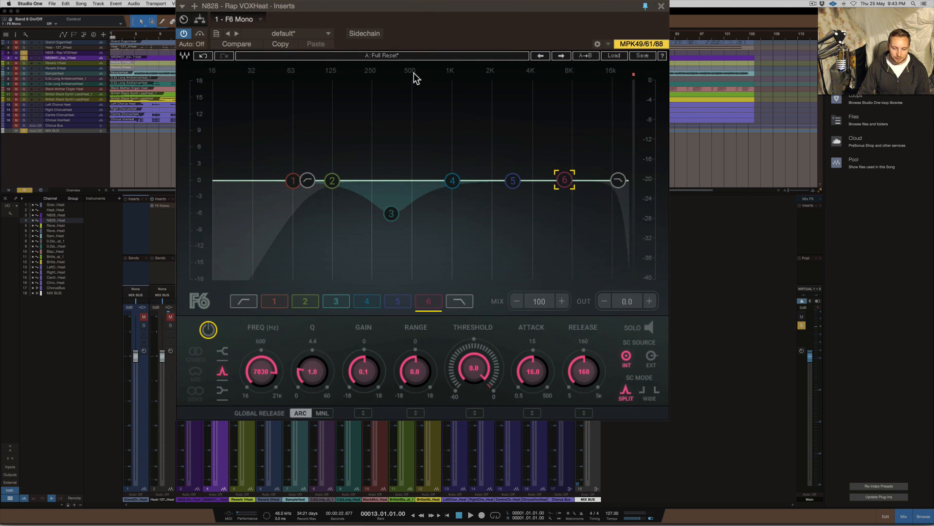
pyautogui.press('space')
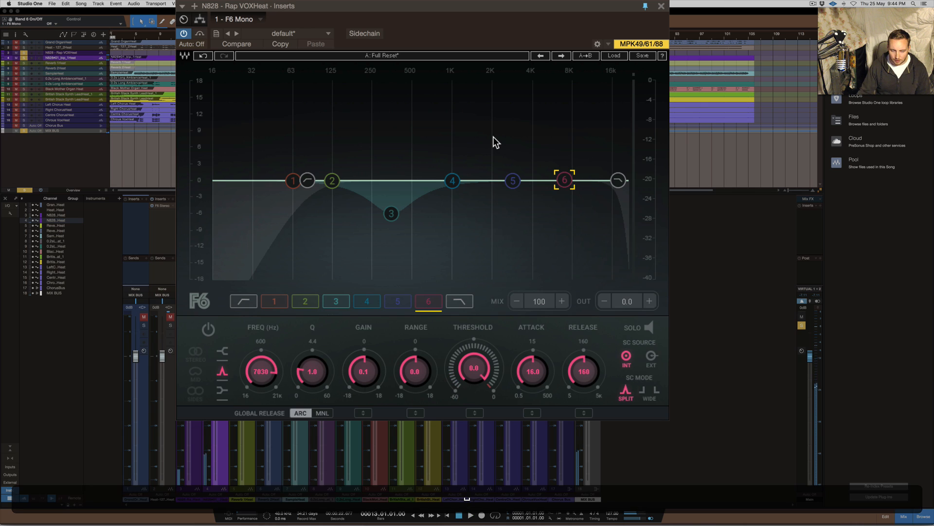
pyautogui.press('space')
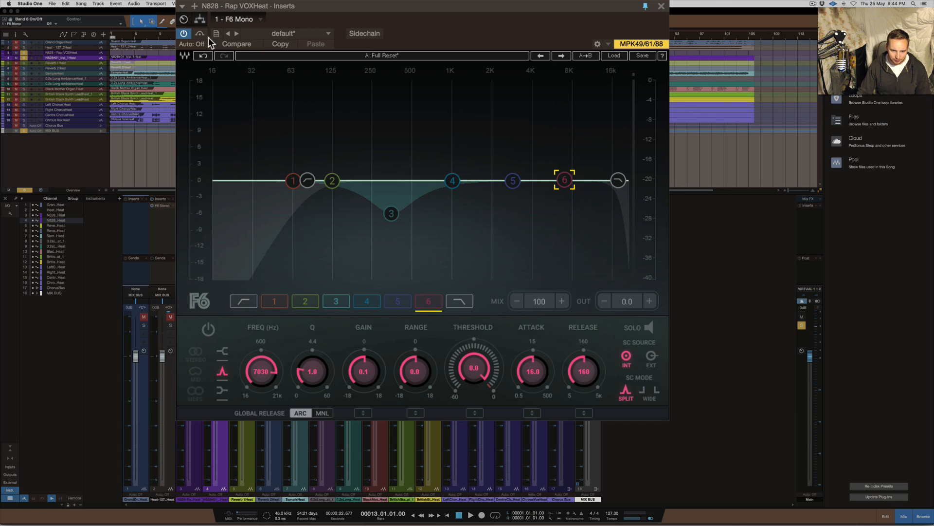
# Switch on the high-pass filter and lower its cutoff to 16 Hz
pyautogui.click(275, 301)
pyautogui.click(244, 300)
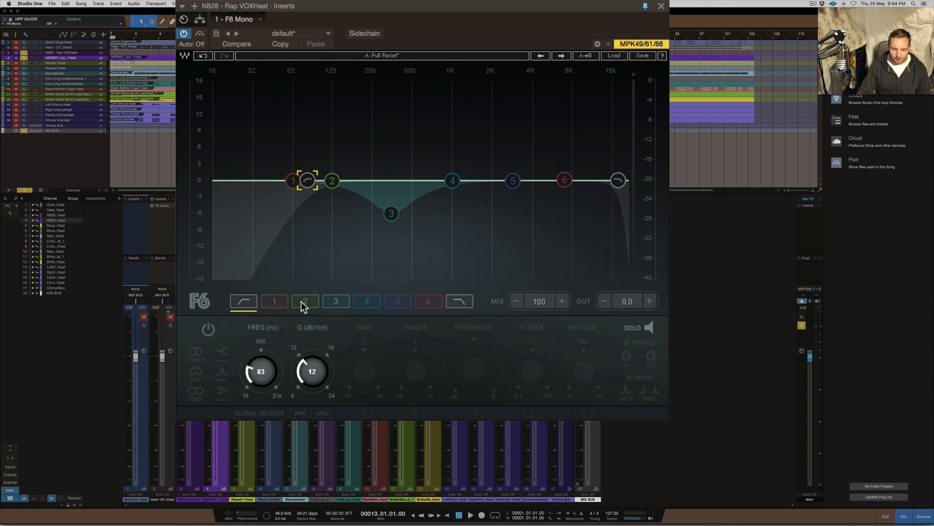
pyautogui.click(208, 330)
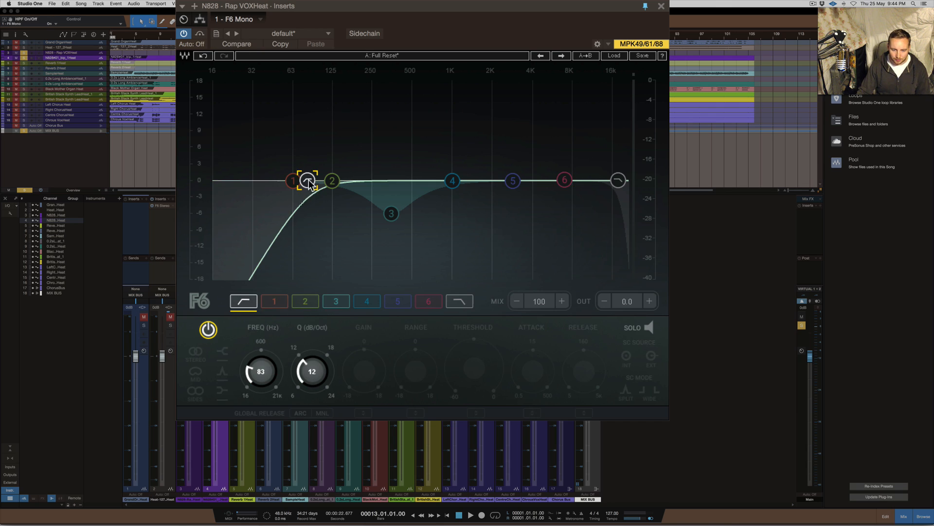
pyautogui.moveTo(308, 180); pyautogui.dragTo(215, 180)
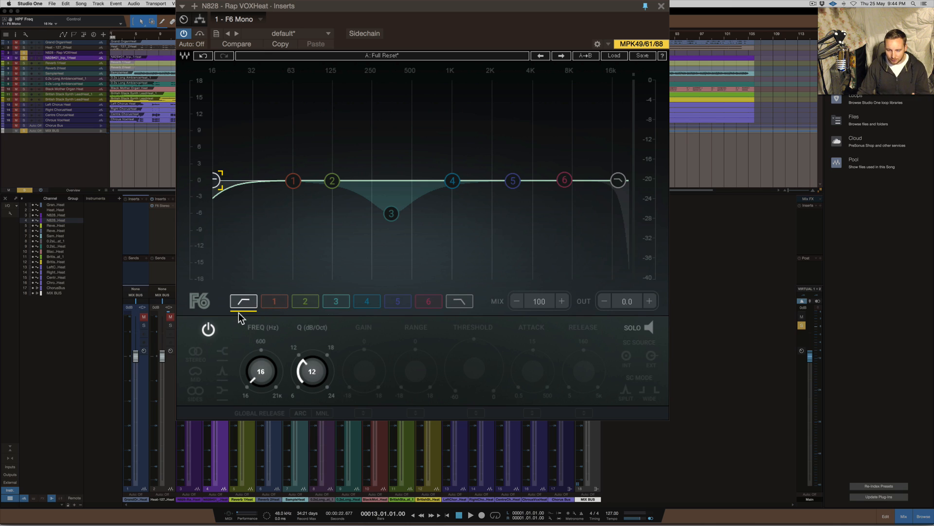
# Play the rap vocal while sweeping the high-pass filter's cutoff up to 102 Hz, and stop playback
pyautogui.press('space')
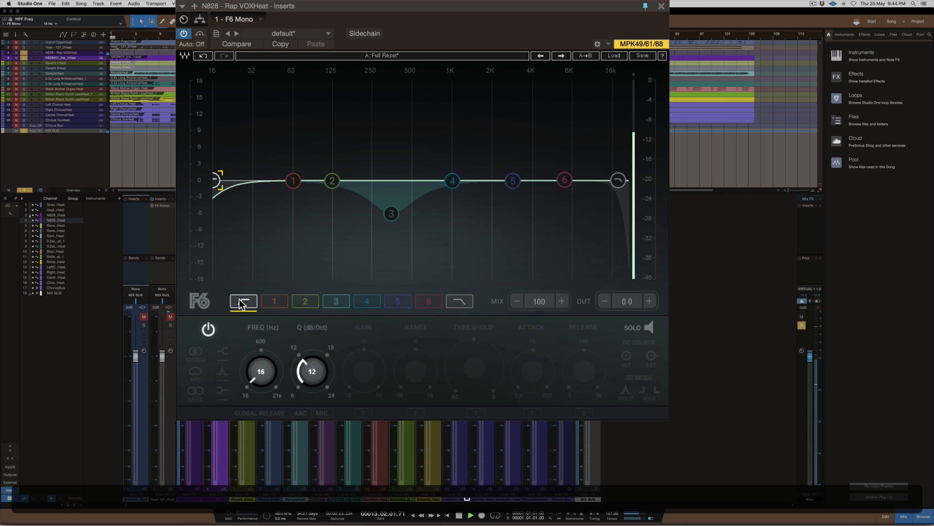
pyautogui.moveTo(258, 373); pyautogui.dragTo(258, 327)
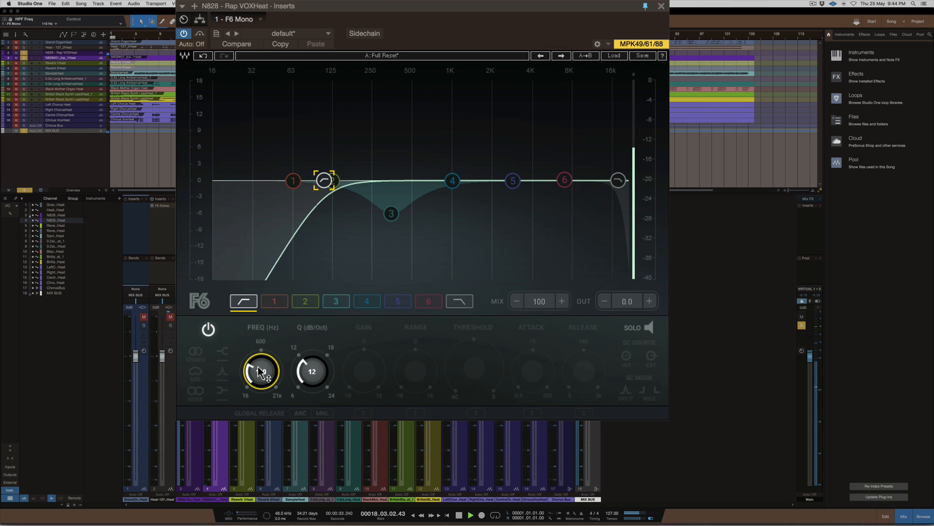
pyautogui.moveTo(267, 358); pyautogui.dragTo(268, 360)
pyautogui.press('space')
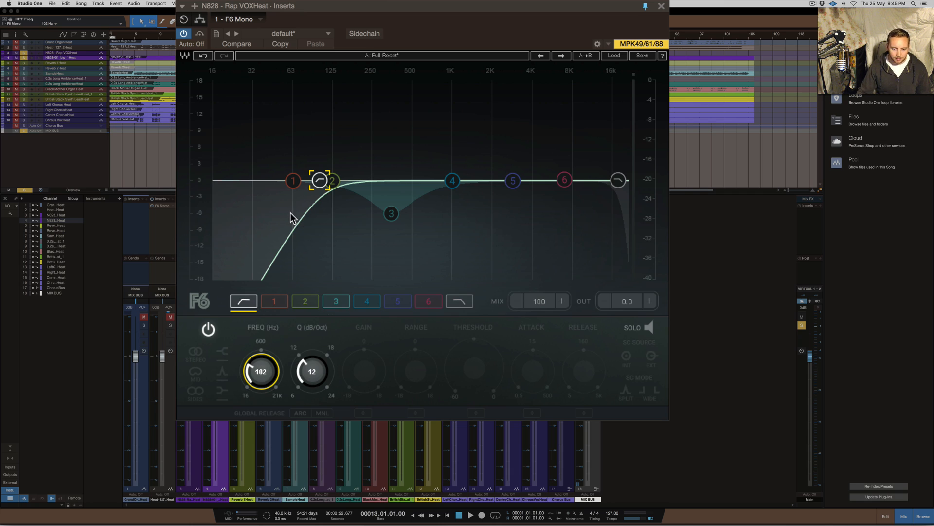
# Switch on EQ band 1 and switch off the high-pass filter
pyautogui.click(292, 182)
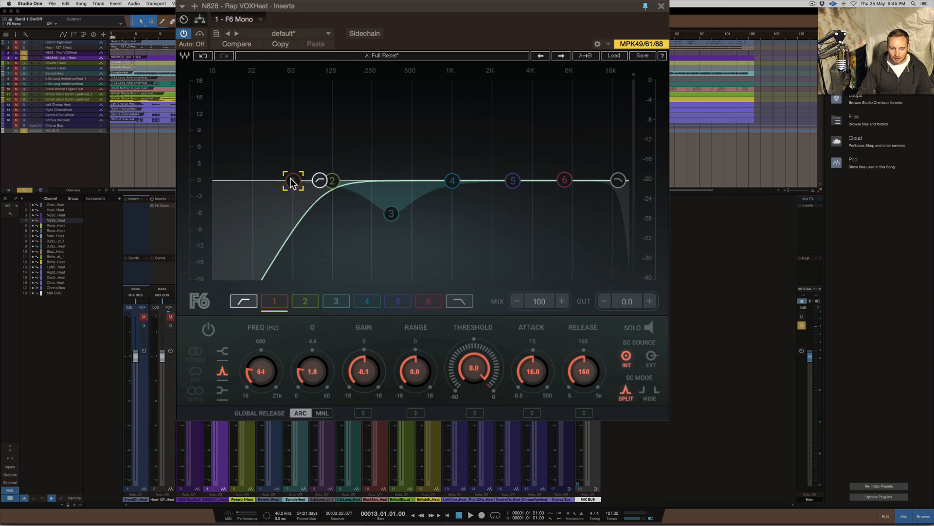
pyautogui.click(208, 331)
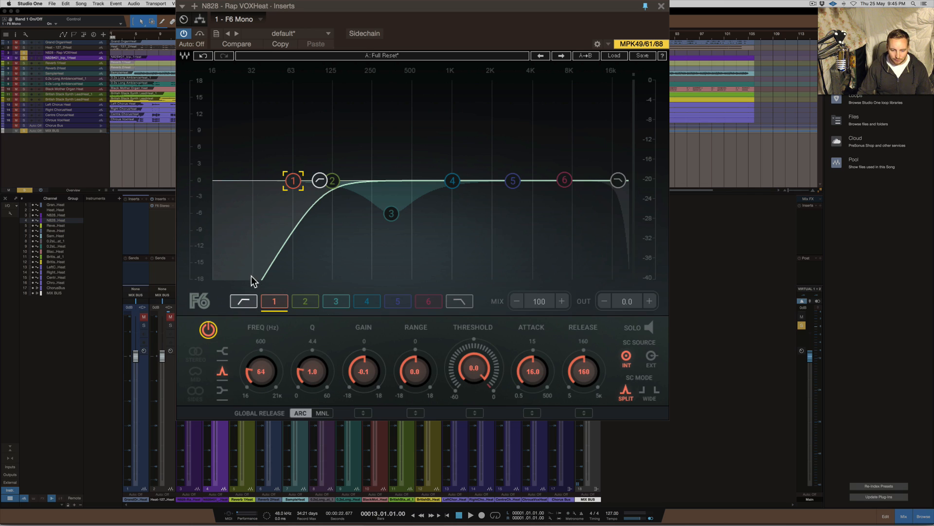
pyautogui.click(243, 301)
pyautogui.click(208, 330)
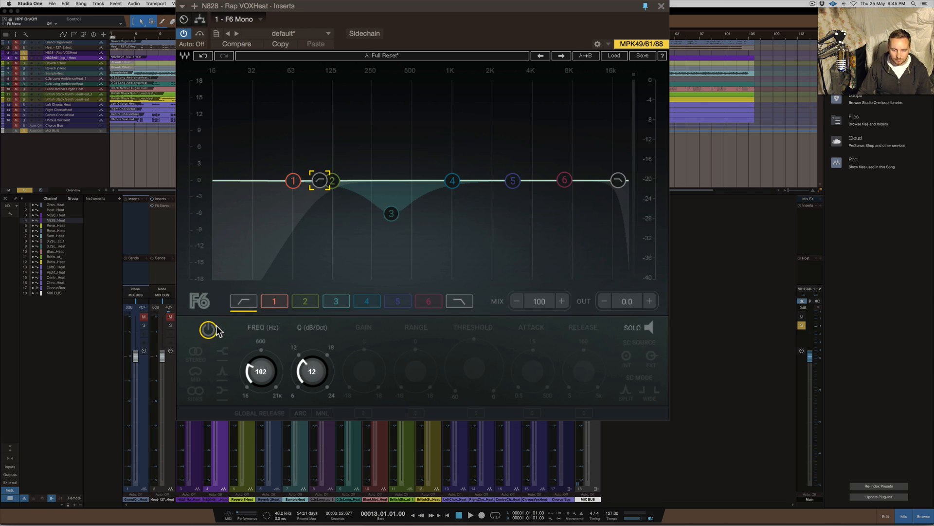
# Move band 2 and the high-pass filter down to 16 Hz, and move band 1 to 103 Hz
pyautogui.moveTo(332, 181); pyautogui.dragTo(216, 181)
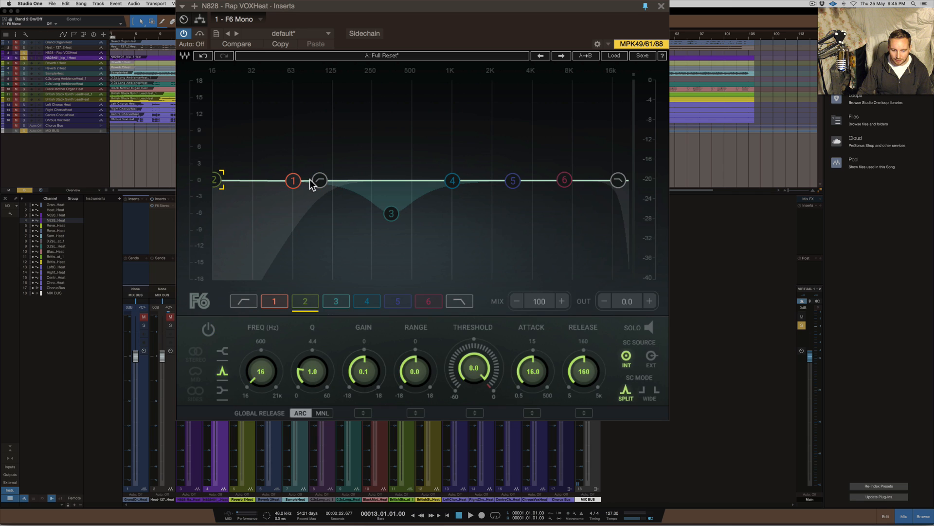
pyautogui.moveTo(319, 181); pyautogui.dragTo(217, 181)
pyautogui.click(294, 183)
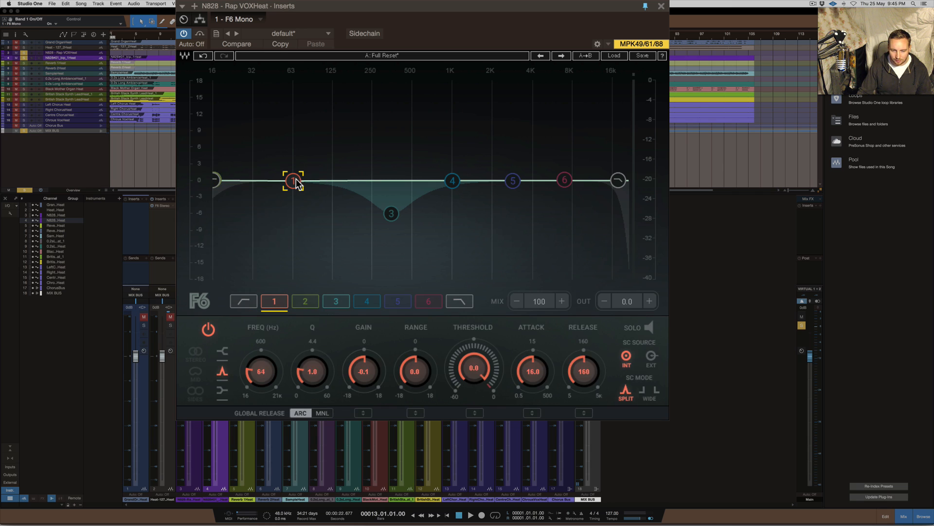
pyautogui.moveTo(293, 181); pyautogui.dragTo(320, 181)
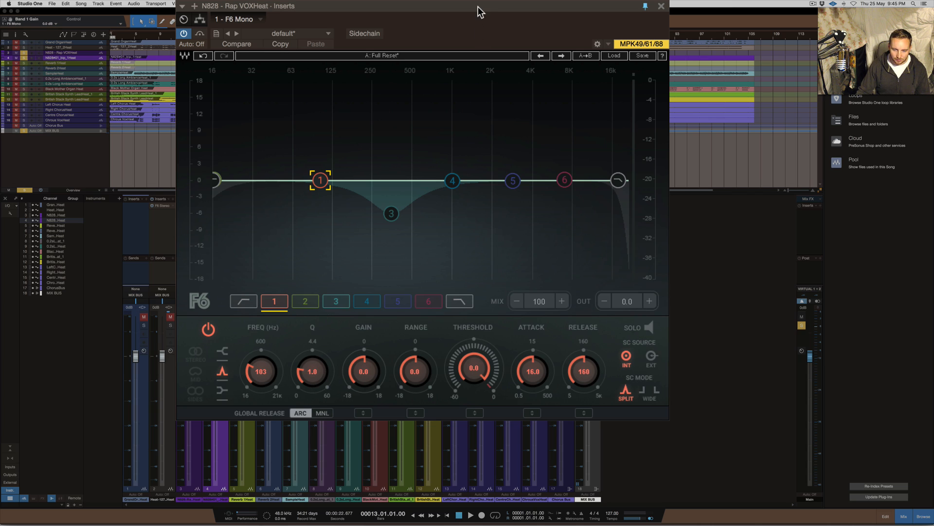
# Solo band 1 and audition it during playback while moving it to 65 Hz with a 10.6 dB boost
pyautogui.click(649, 327)
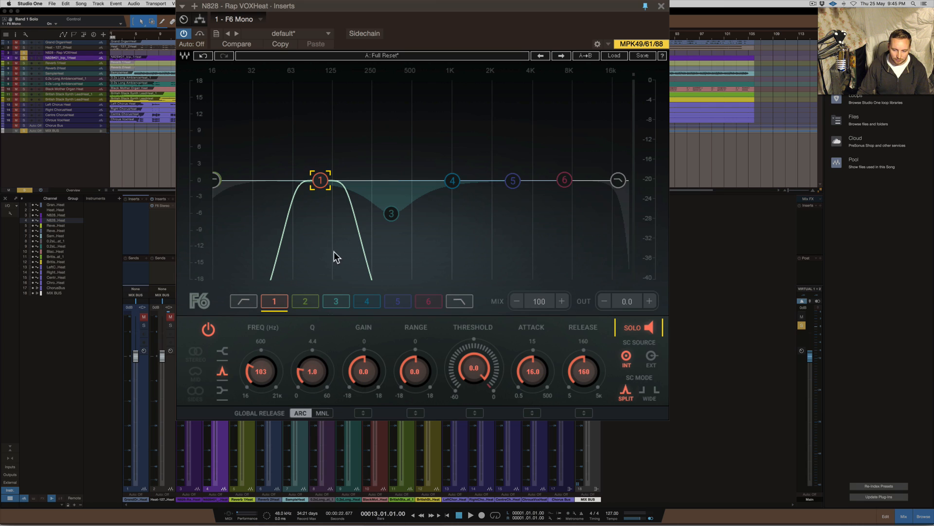
pyautogui.moveTo(319, 180); pyautogui.dragTo(321, 187)
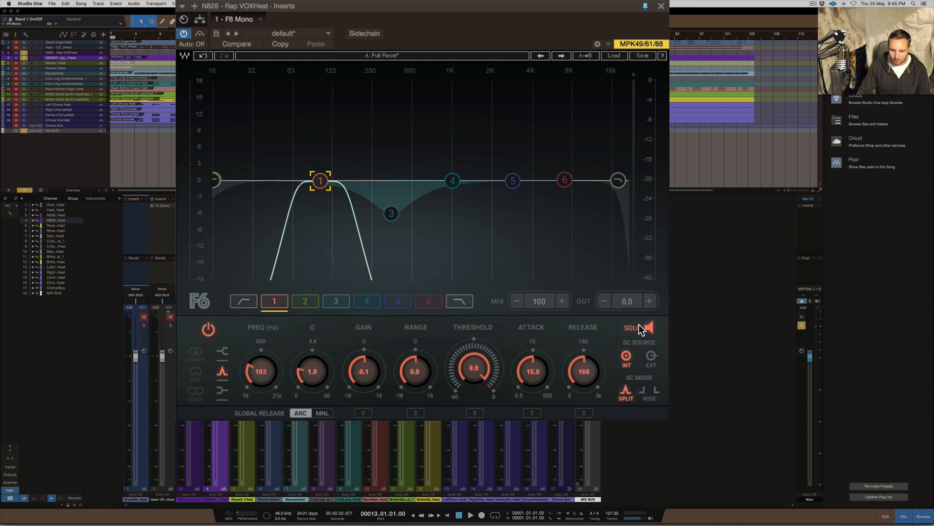
pyautogui.press('space')
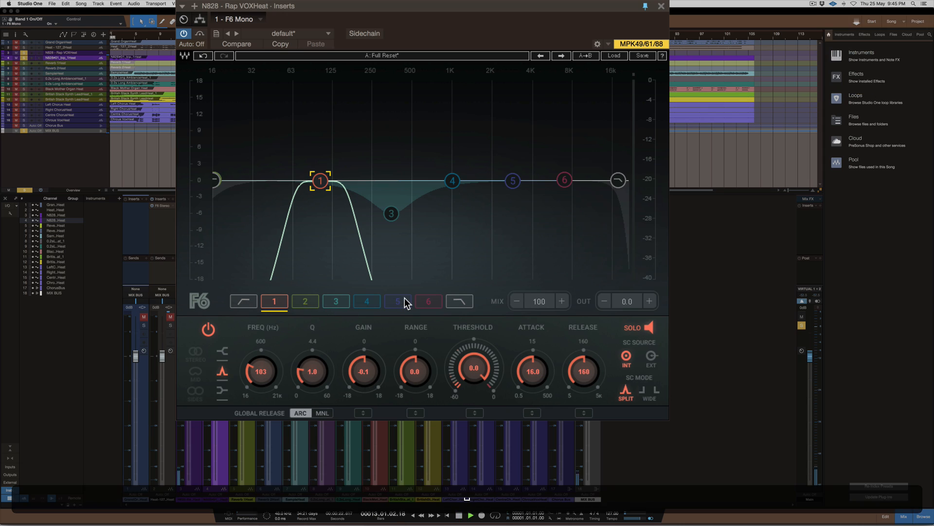
pyautogui.moveTo(321, 181); pyautogui.dragTo(294, 121)
pyautogui.press('space')
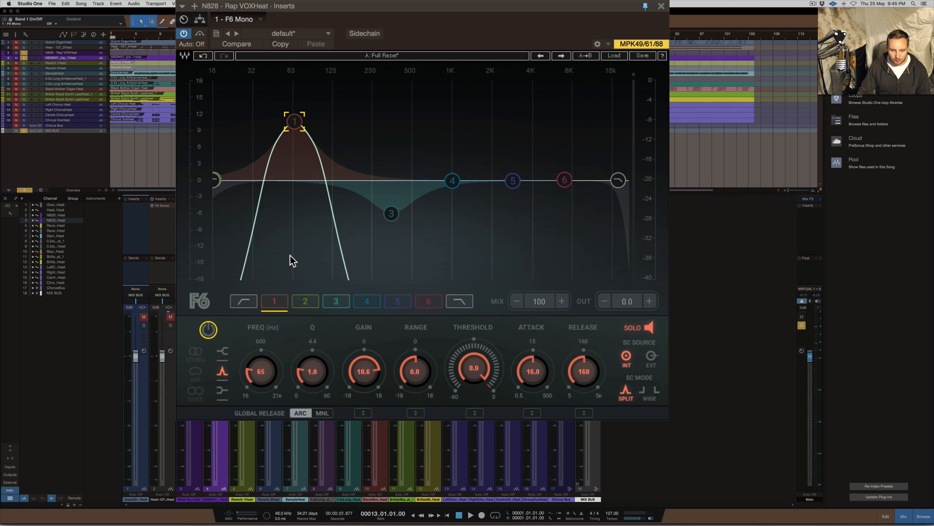
# Move band 1 to 69 Hz, keeping it a bell filter, and set its gain to 0 dB
pyautogui.moveTo(294, 122); pyautogui.dragTo(297, 200)
pyautogui.keyDown('super'); pyautogui.click(296, 199); pyautogui.keyUp('super')
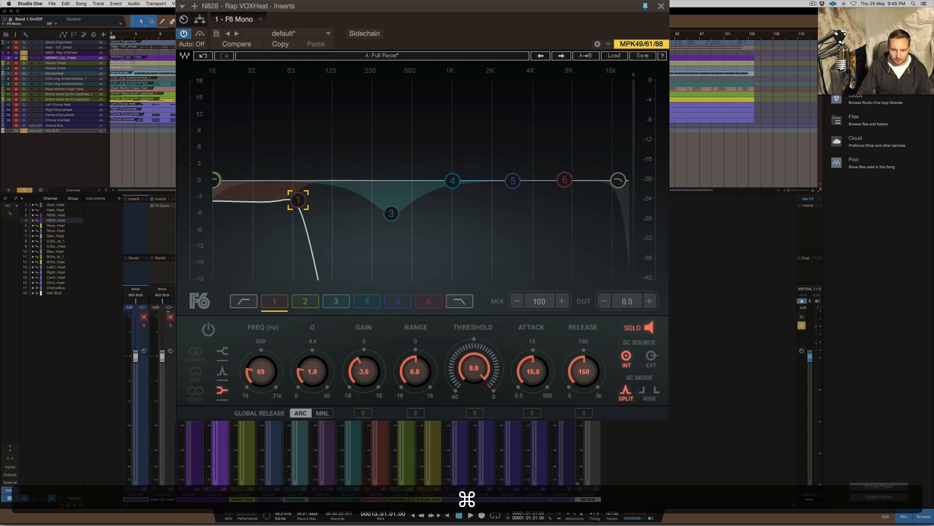
pyautogui.keyDown('super'); pyautogui.click(296, 199); pyautogui.keyUp('super')
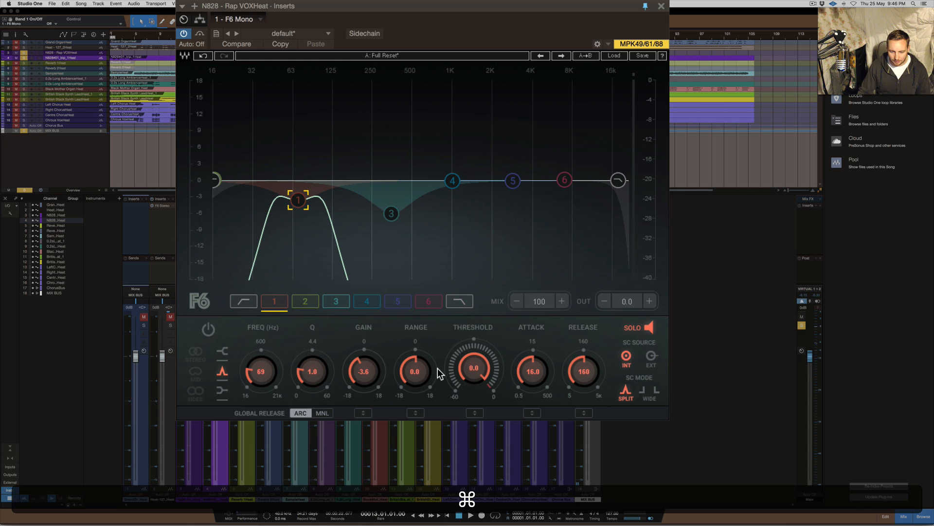
pyautogui.click(373, 371)
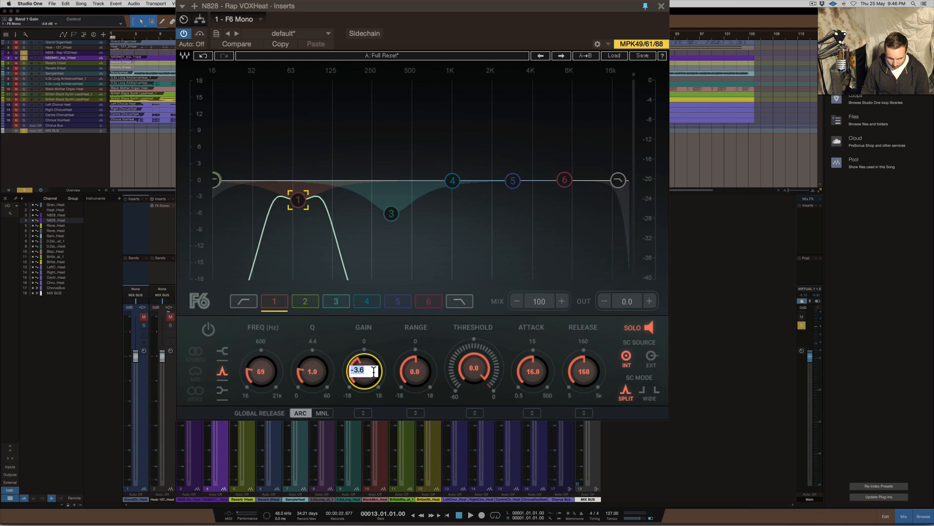
pyautogui.write('0')
pyautogui.press('Return')
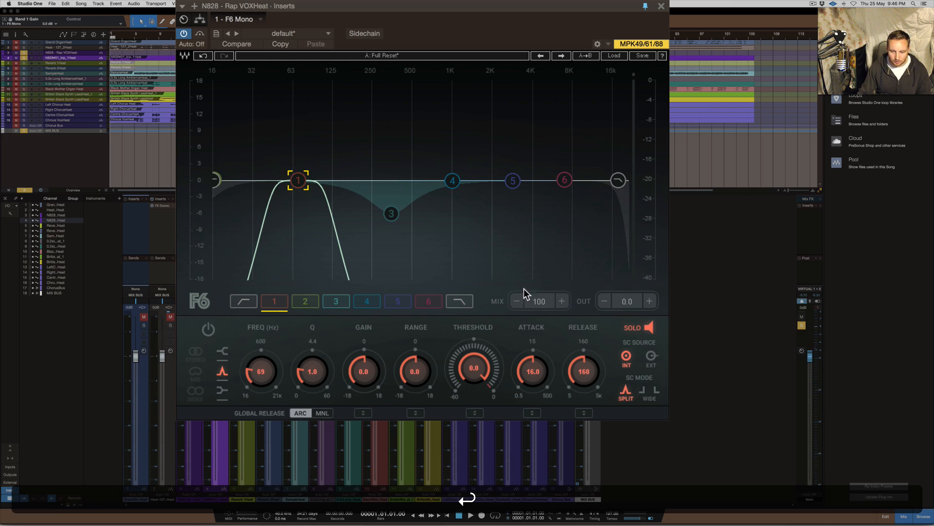
# Switch on band 3 and adjust its range to -4.2 dB
pyautogui.click(392, 213)
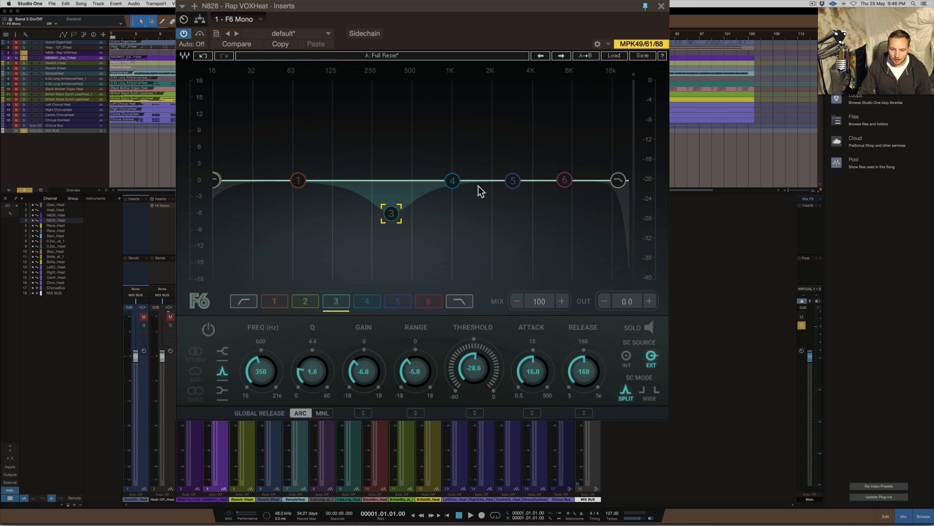
pyautogui.click(209, 329)
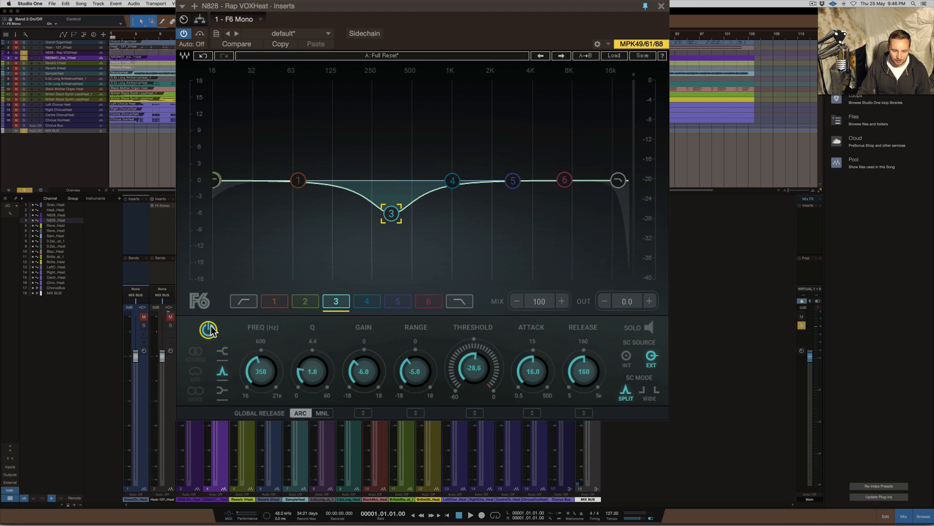
pyautogui.keyDown('super'); pyautogui.click(415, 366); pyautogui.keyUp('super')
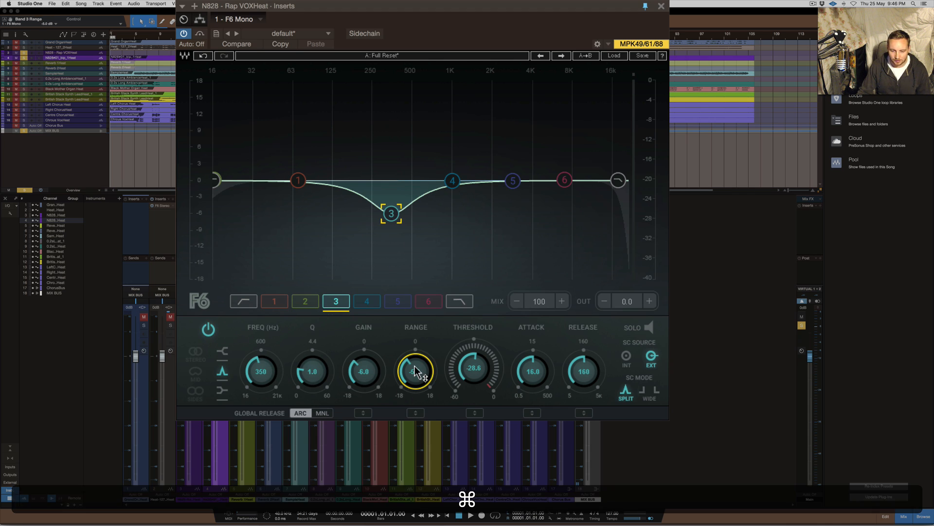
pyautogui.click(415, 364)
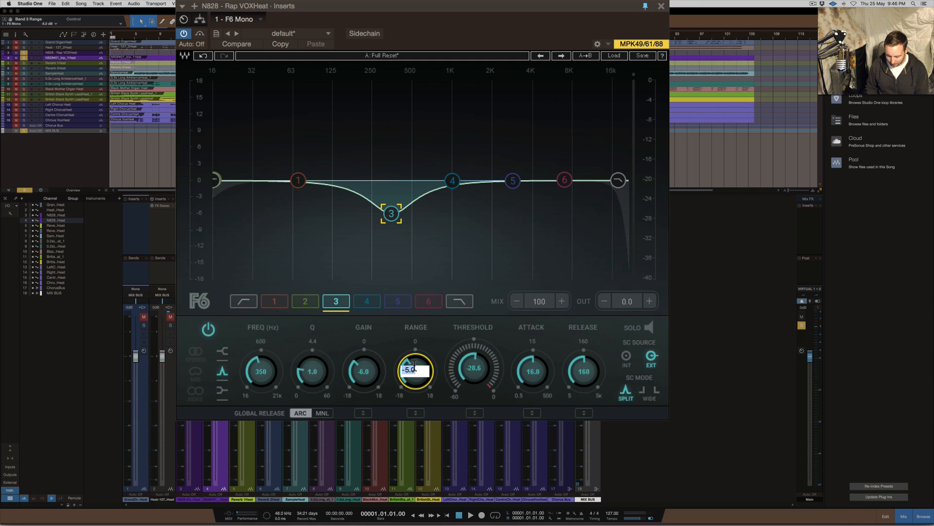
pyautogui.write('0')
pyautogui.press('Return')
pyautogui.moveTo(415, 372)
pyautogui.mouseDown()
pyautogui.moveTo(415, 363)
pyautogui.moveTo(415, 380)
pyautogui.mouseUp()
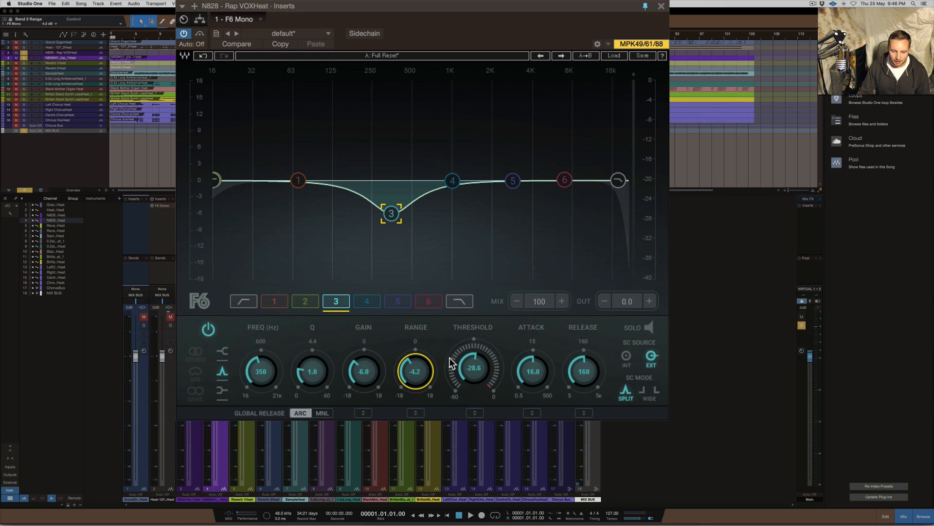
# During playback, set band 3's threshold to -18.2 dB, its gain to -2.3 dB and its Q to 1.6
pyautogui.press('space')
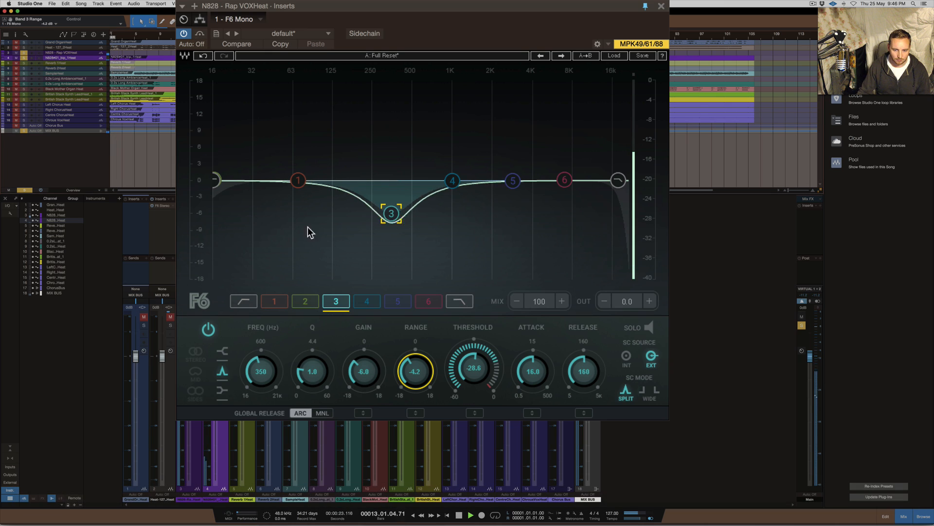
pyautogui.moveTo(473, 371); pyautogui.dragTo(474, 354)
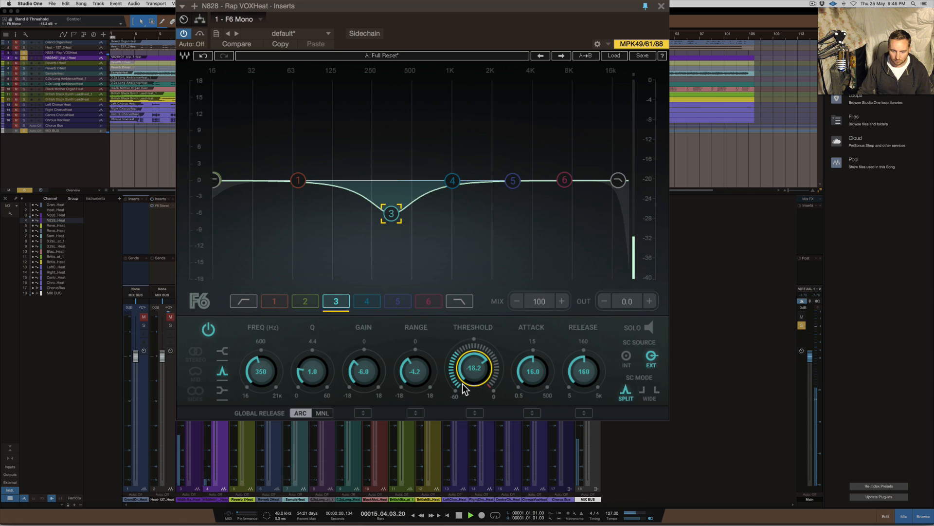
pyautogui.click(22, 58)
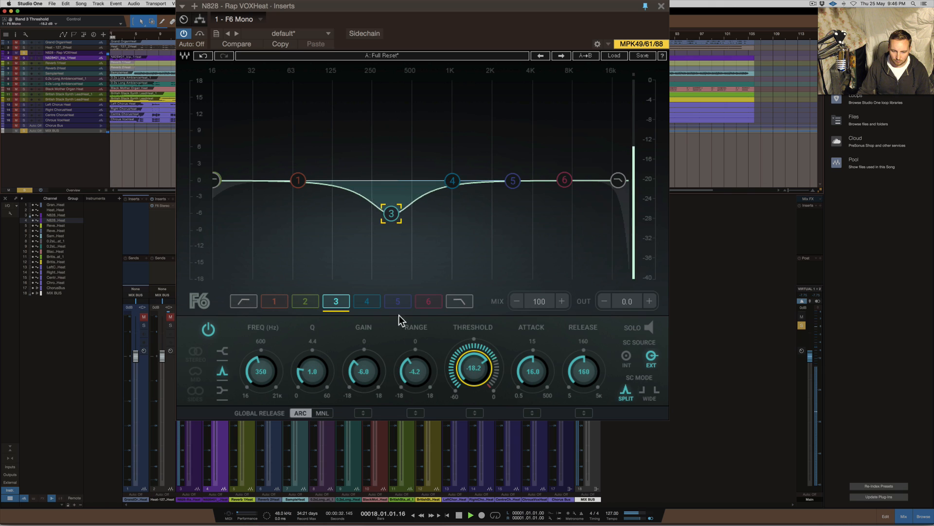
pyautogui.moveTo(371, 372)
pyautogui.mouseDown()
pyautogui.moveTo(371, 359)
pyautogui.moveTo(363, 364)
pyautogui.mouseUp()
pyautogui.moveTo(308, 383); pyautogui.dragTo(308, 374)
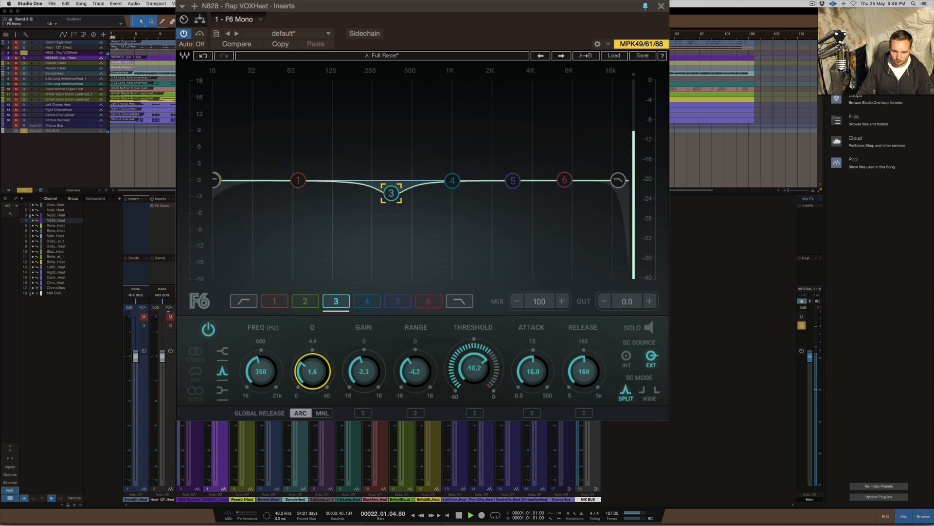
# Compare the playing mix with band 3 bypassed and active, leaving the band on, and stop playback
pyautogui.click(208, 330)
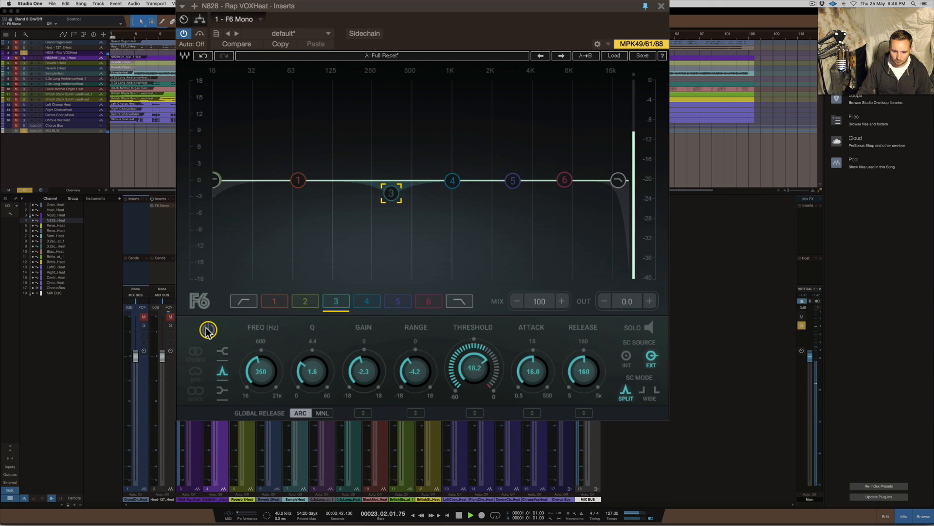
pyautogui.click(208, 330)
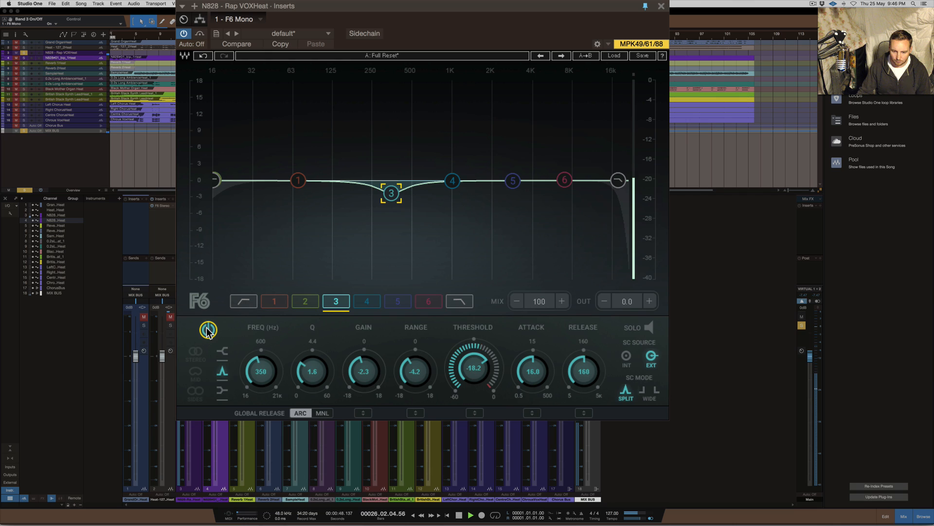
pyautogui.press('space')
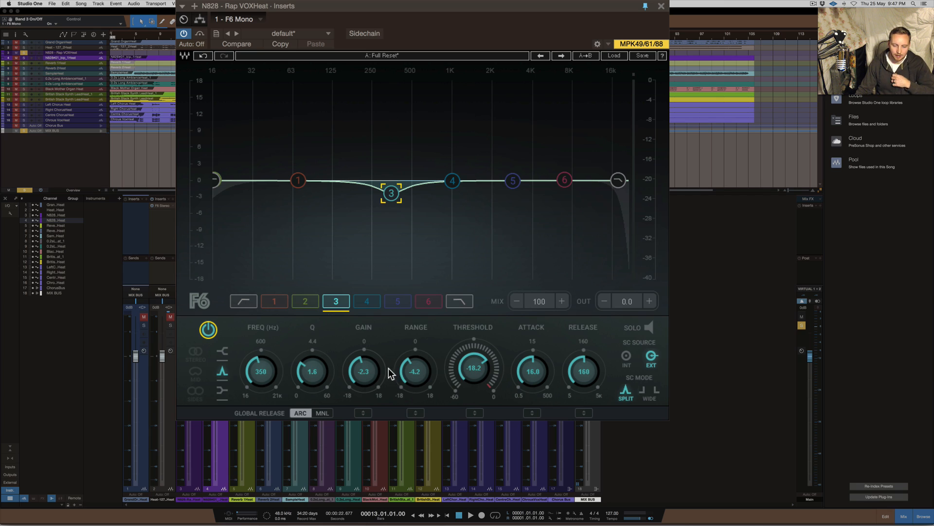
# Set band 3's range and gain to 0 dB, closing the stray Sample One instrument window
pyautogui.click(413, 368)
pyautogui.write('0')
pyautogui.press('Return')
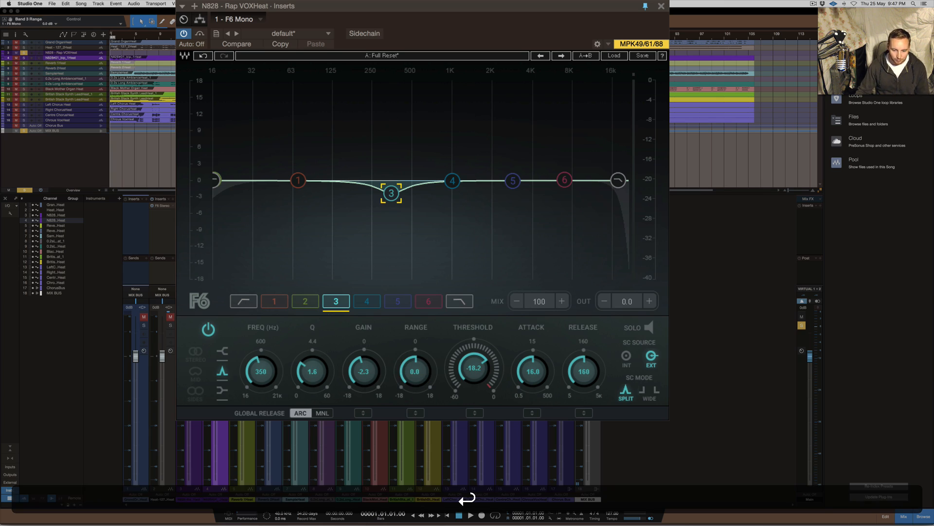
pyautogui.moveTo(362, 379); pyautogui.dragTo(360, 378)
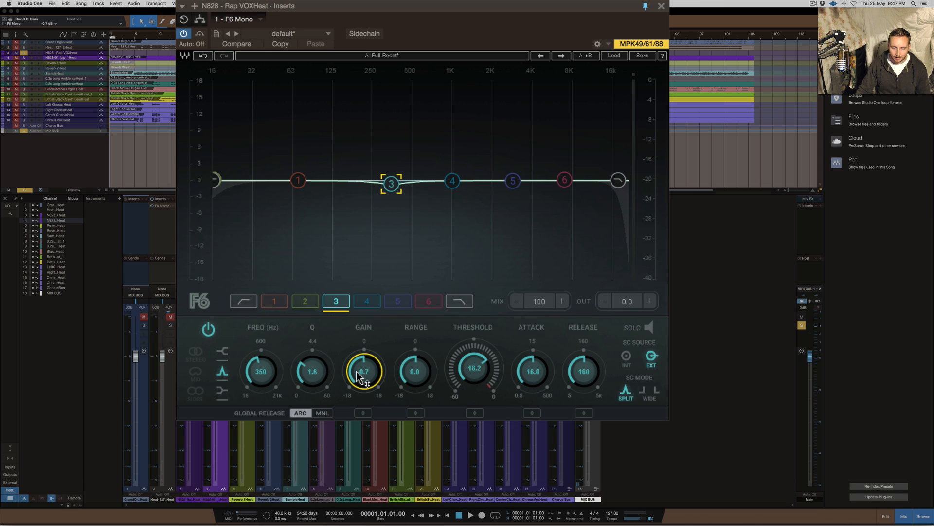
pyautogui.press('super')
pyautogui.press('0')
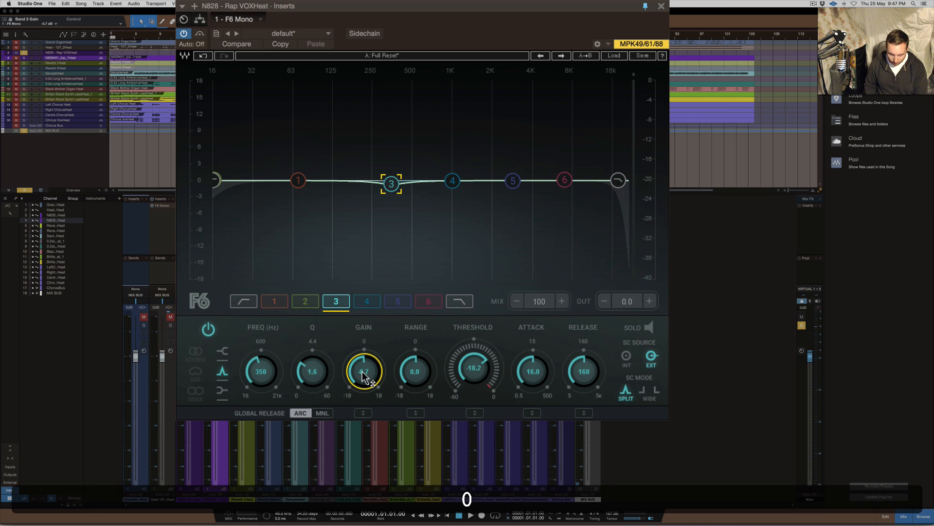
pyautogui.press('Return')
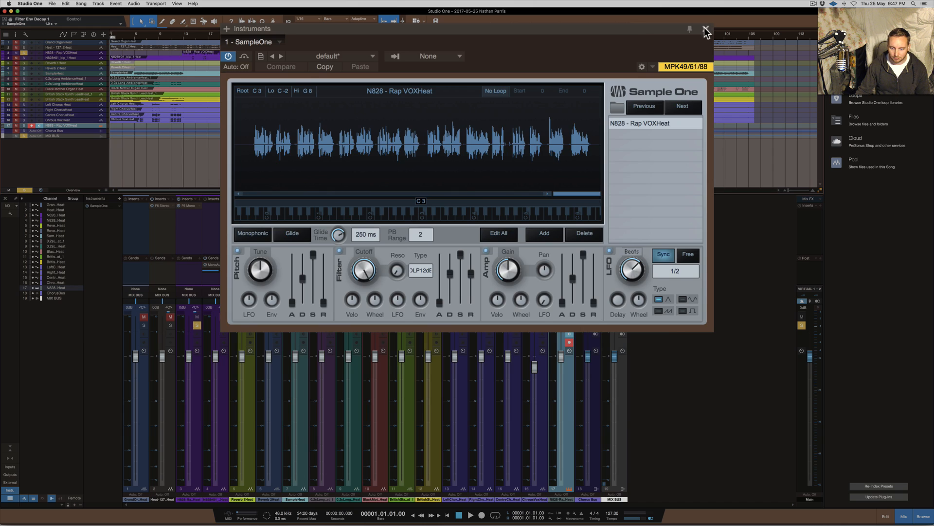
pyautogui.click(706, 31)
pyautogui.click(371, 368)
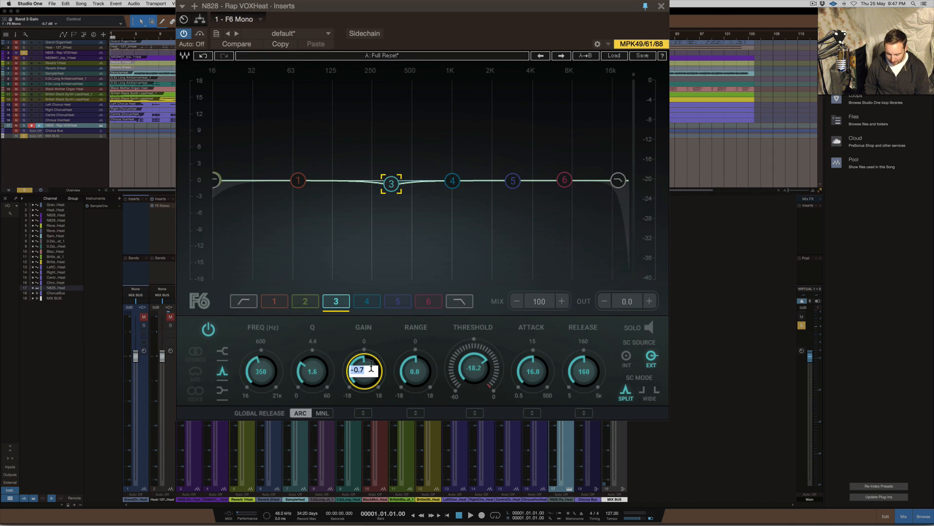
pyautogui.write('0')
pyautogui.press('Return')
# Set band 3's range to -3.9 dB, adjust its Q to 1.8 during playback, and stop
pyautogui.moveTo(415, 371); pyautogui.dragTo(414, 381)
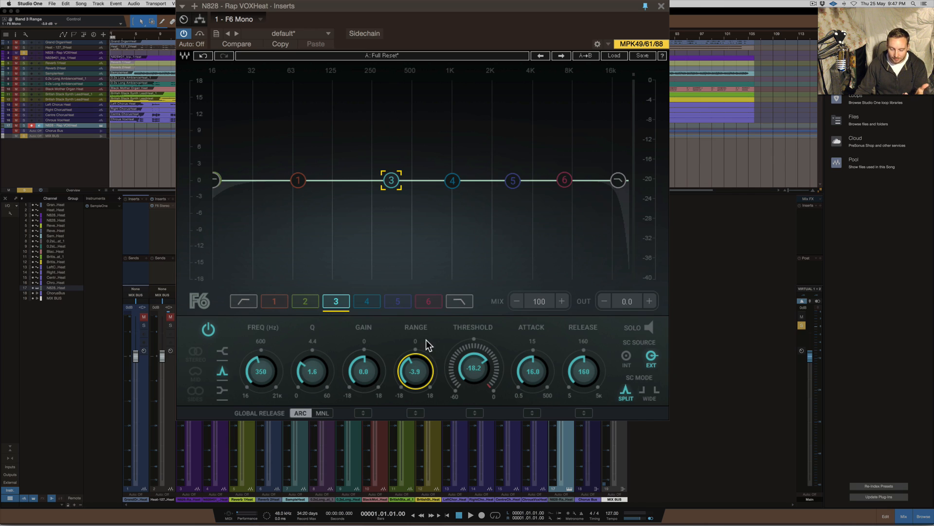
pyautogui.press('space')
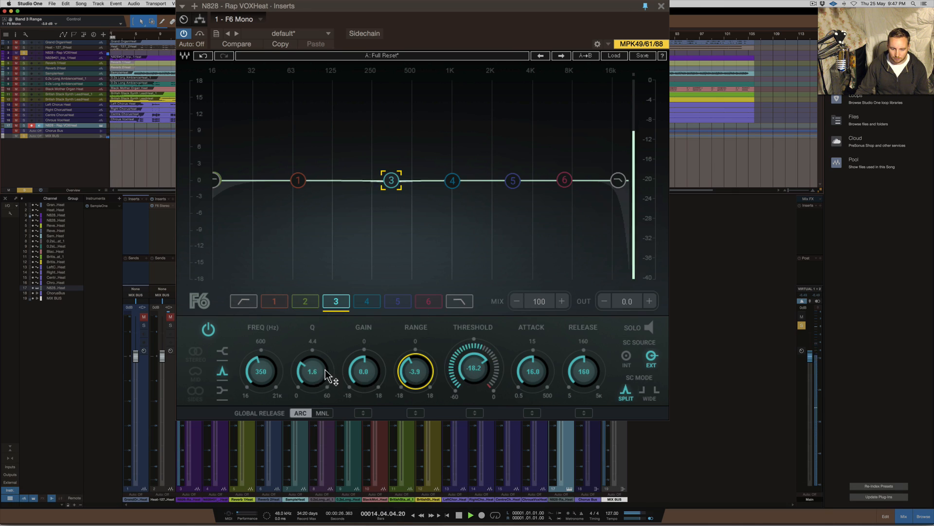
pyautogui.moveTo(313, 374); pyautogui.dragTo(312, 375)
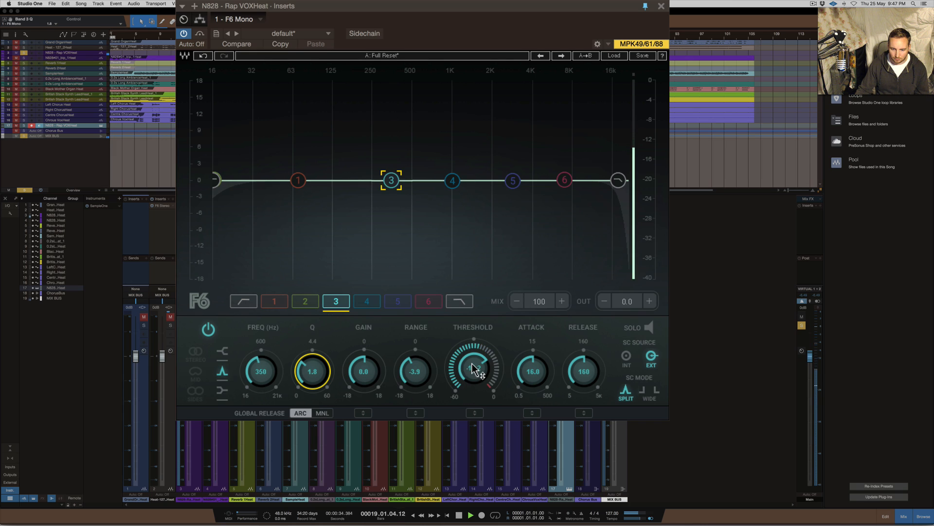
pyautogui.press('space')
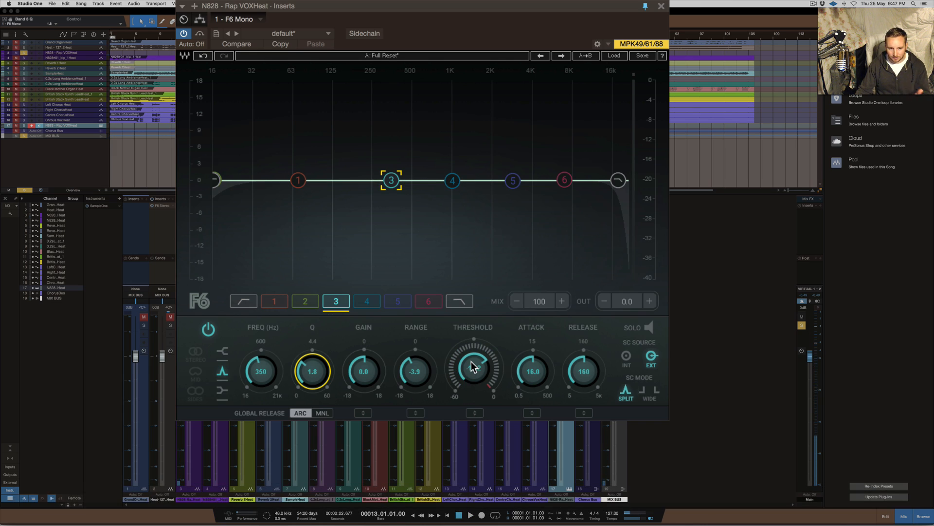
# Play the song while lowering band 3's threshold to -33.6 dB, and stop playback
pyautogui.press('space')
pyautogui.click(473, 366)
pyautogui.moveTo(473, 366); pyautogui.dragTo(473, 360)
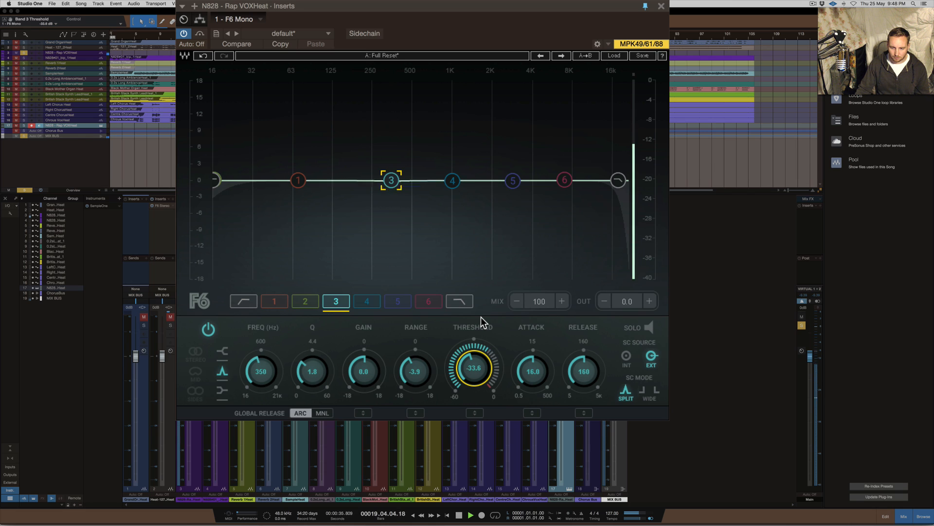
pyautogui.press('space')
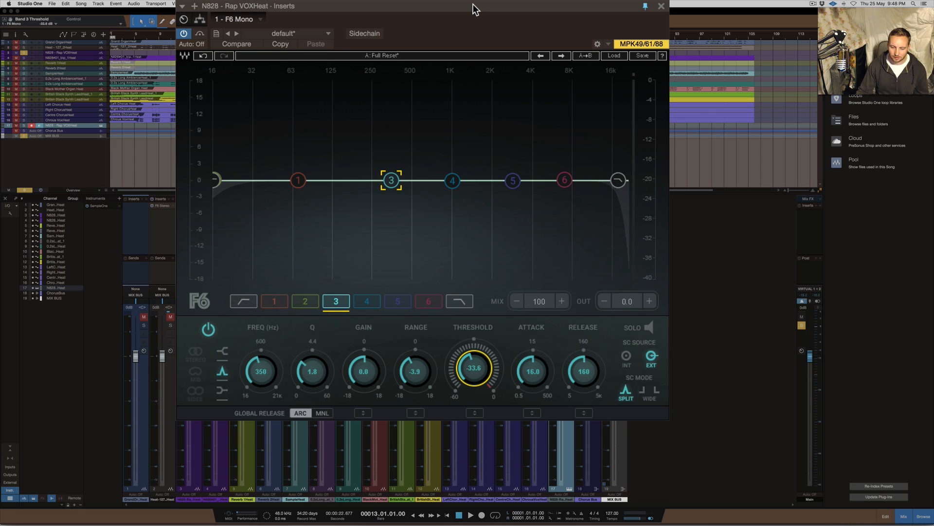
# Try the manual global release, return it to ARC, and fine-tune band 3's threshold to -33.2 dB
pyautogui.moveTo(419, 8); pyautogui.dragTo(414, 11)
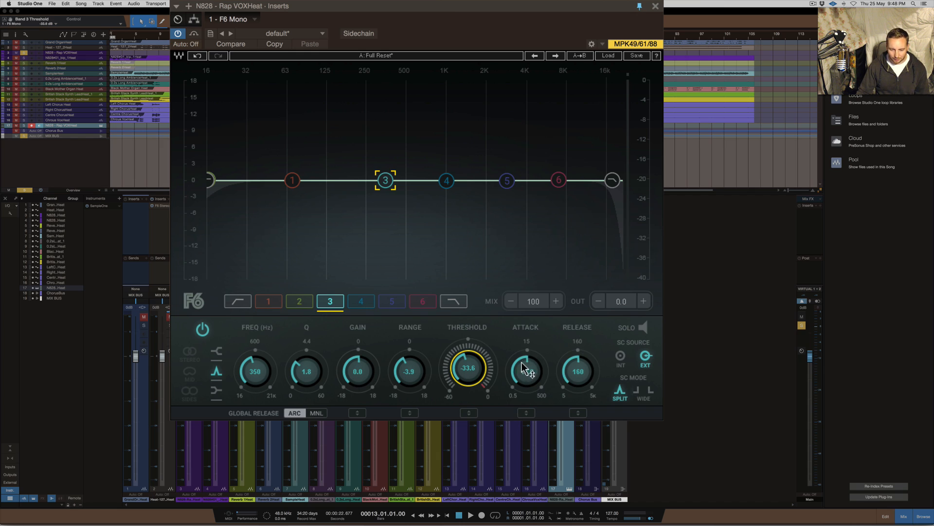
pyautogui.click(318, 414)
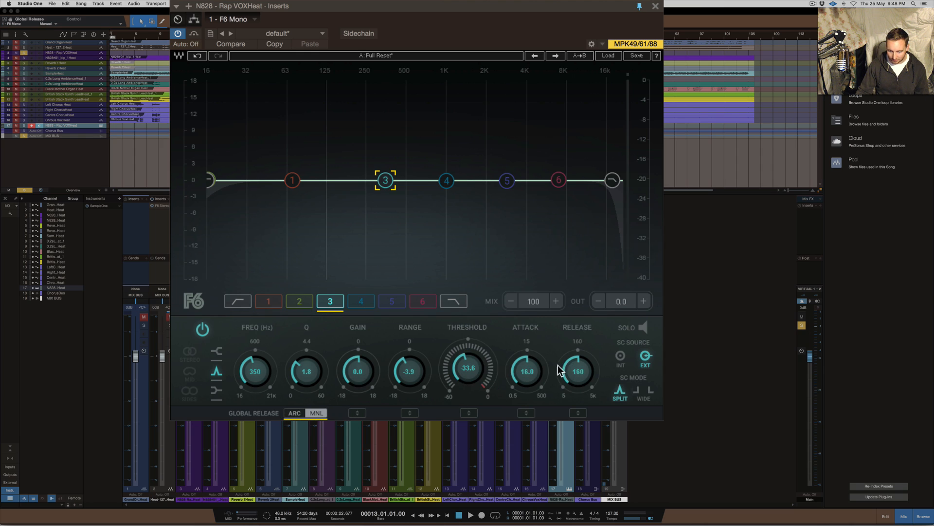
pyautogui.click(300, 412)
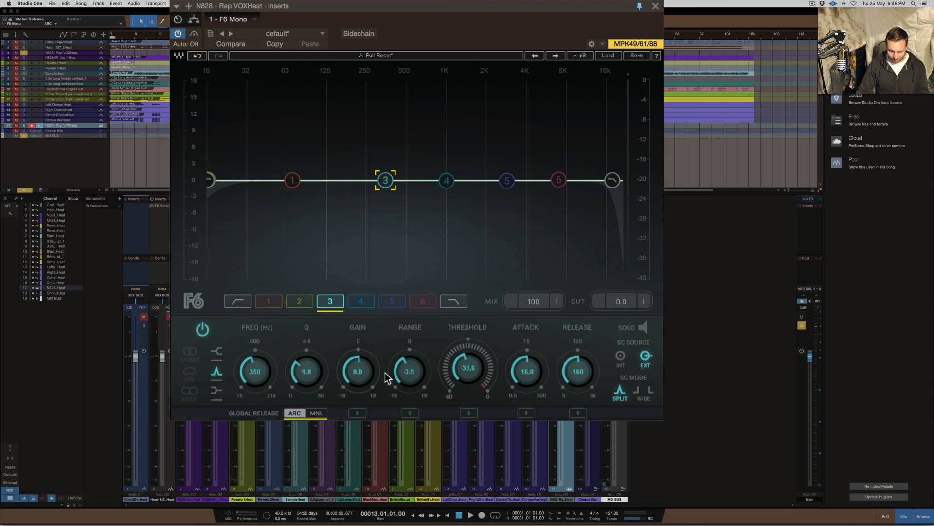
pyautogui.click(469, 366)
pyautogui.moveTo(469, 368); pyautogui.dragTo(468, 369)
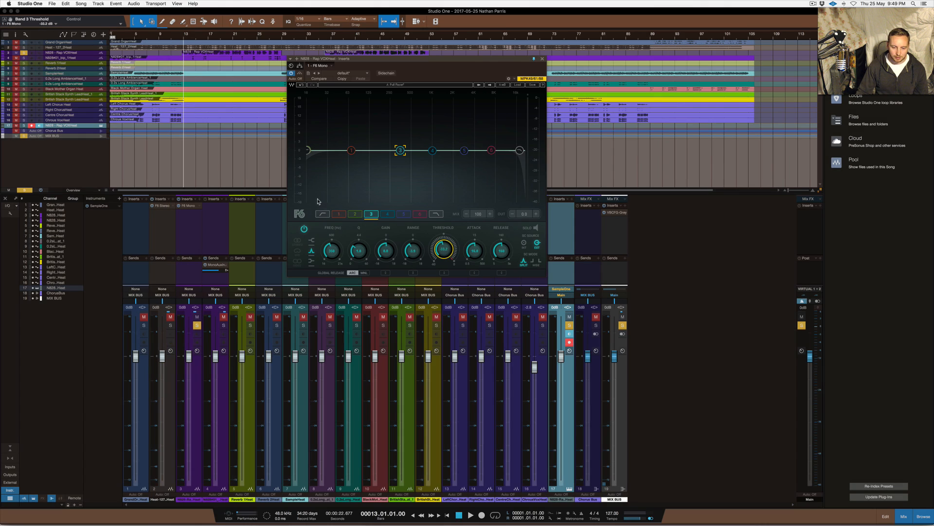
# Remove the existing sidechain send from mixer channel 4 and solo that channel
pyautogui.rightClick(225, 267)
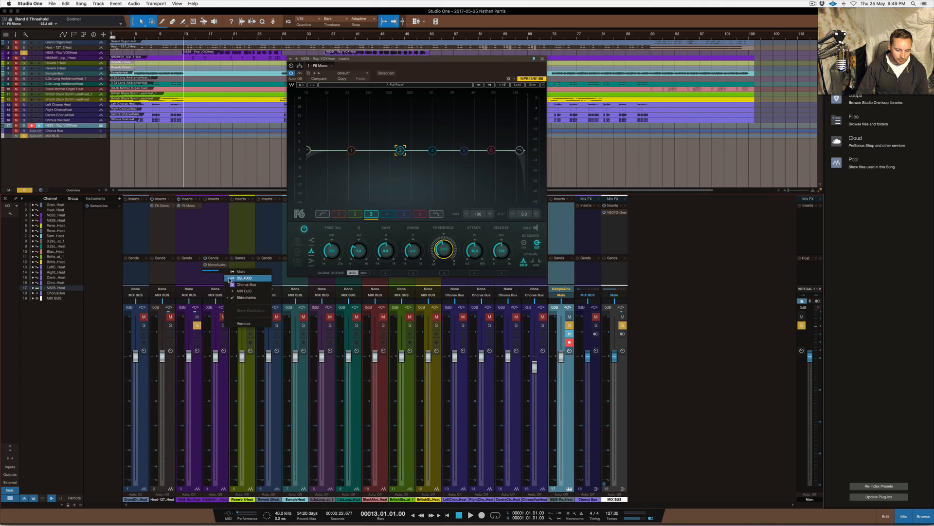
pyautogui.click(246, 327)
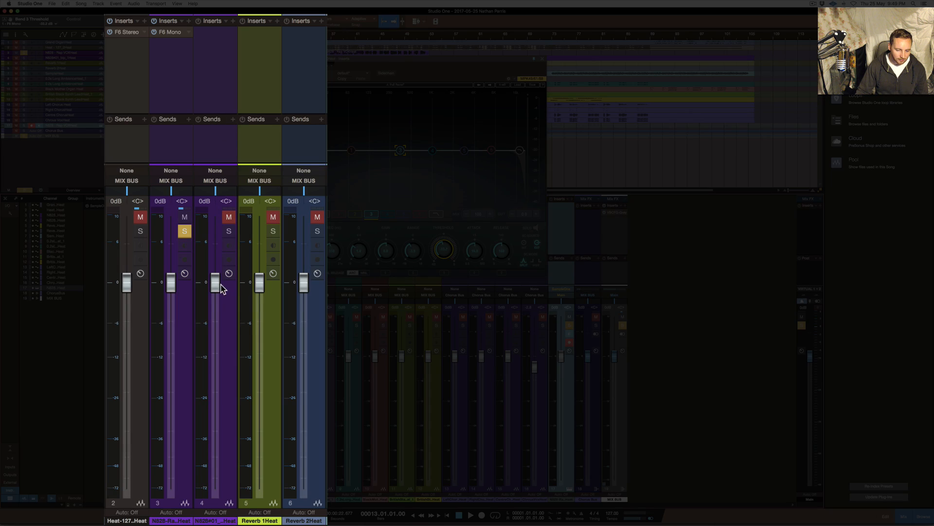
pyautogui.click(228, 231)
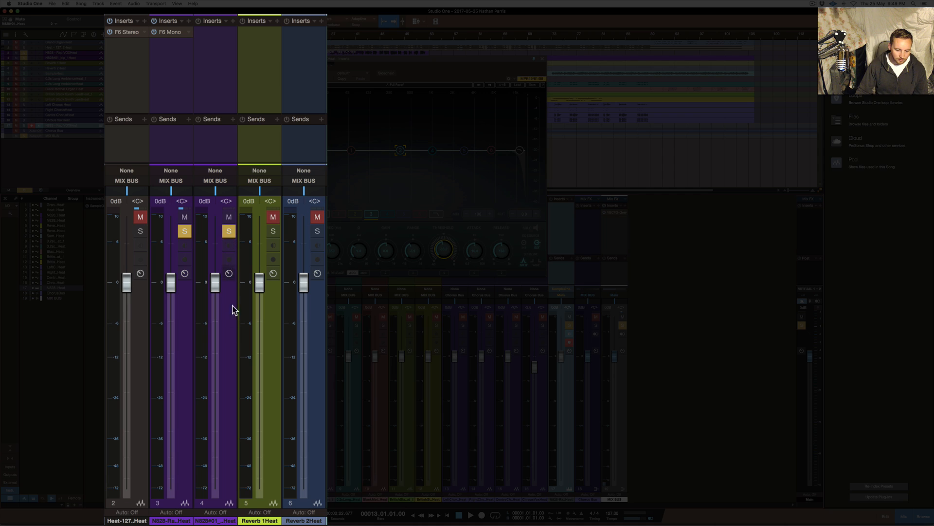
# Add a sidechain send on channel 4 to the Mono Aux In of the N828 rap vocal's F6
pyautogui.click(233, 120)
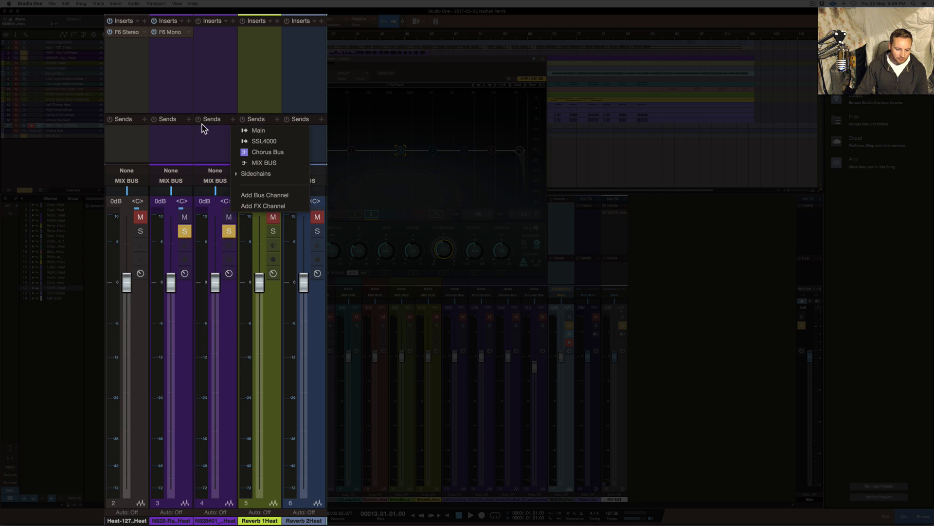
pyautogui.click(249, 174)
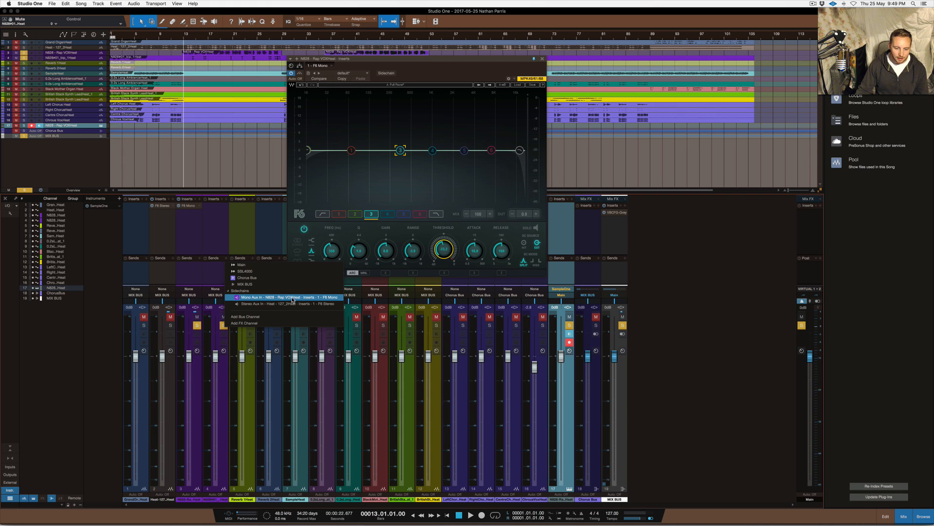
pyautogui.click(293, 299)
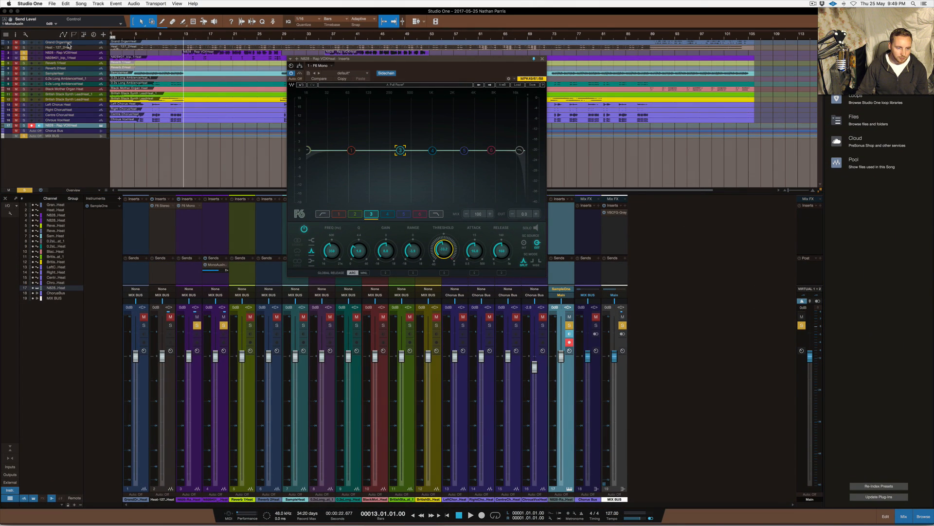
# Place the playhead at bar 14, compare band 3's Split and Wide sidechain modes, keep Split, and audition briefly
pyautogui.click(190, 36)
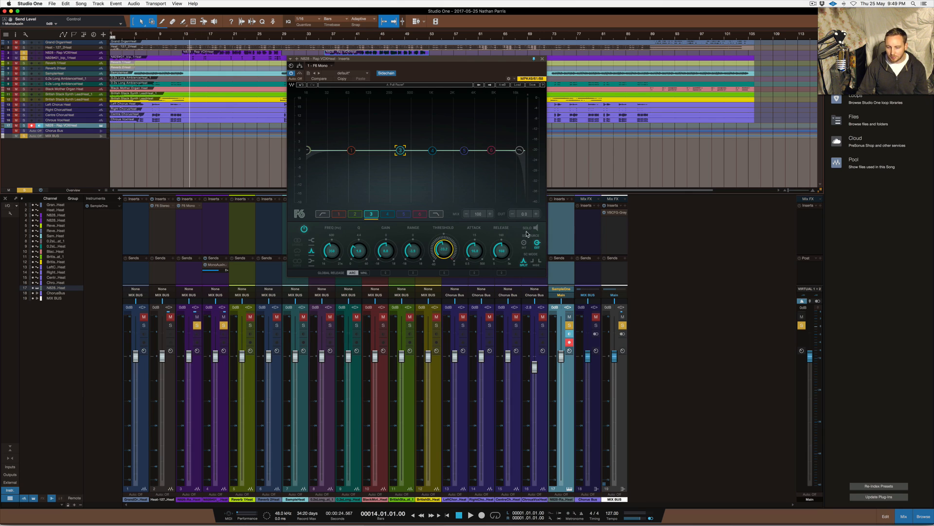
pyautogui.click(524, 263)
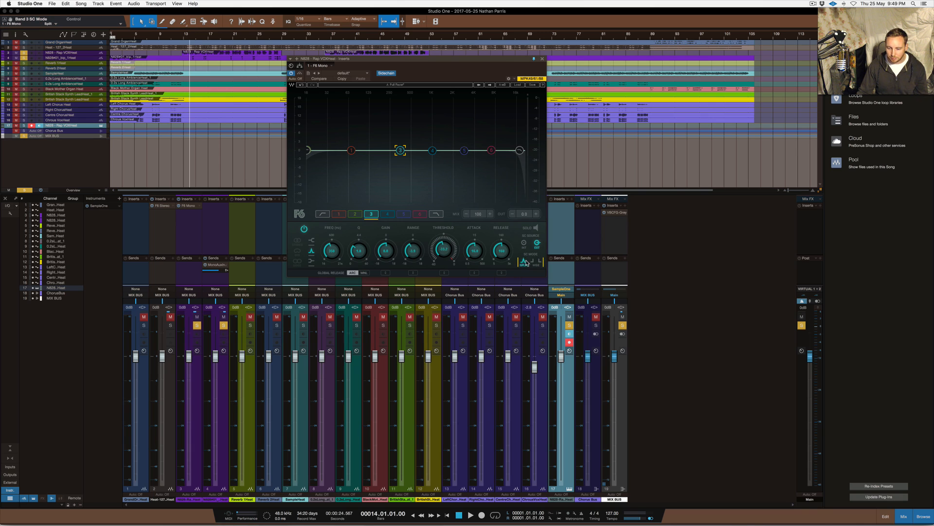
pyautogui.click(535, 263)
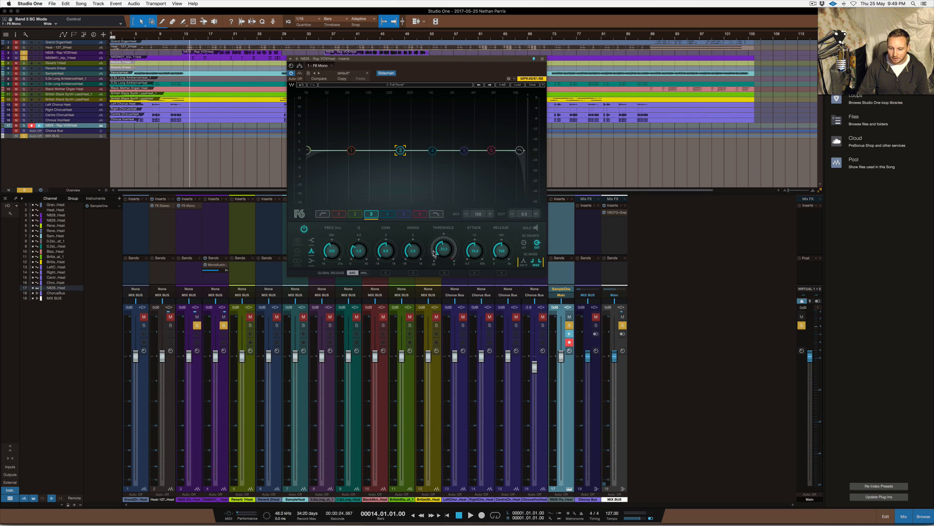
pyautogui.click(523, 262)
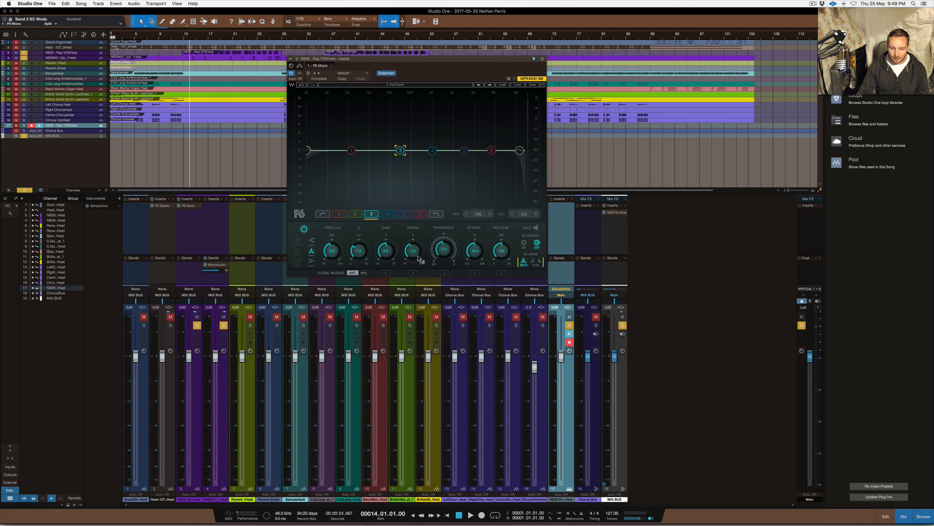
pyautogui.press('space')
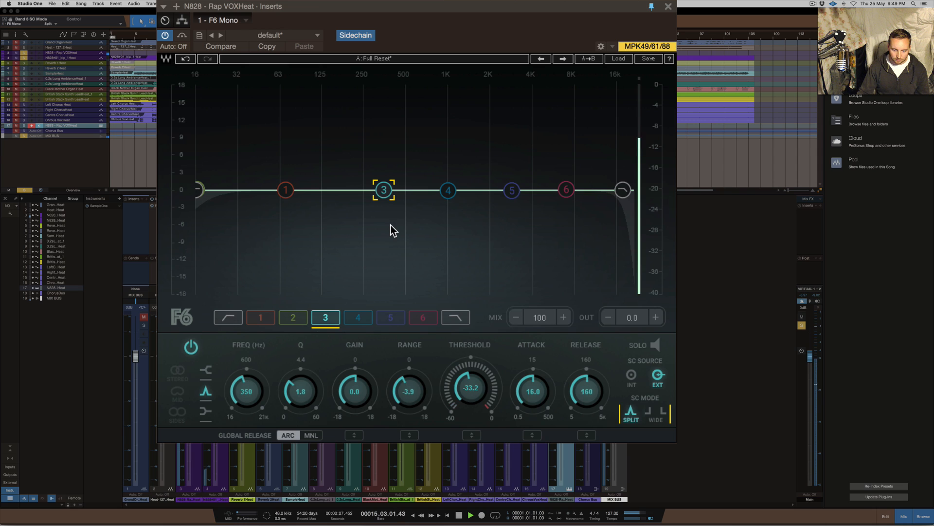
pyautogui.press('space')
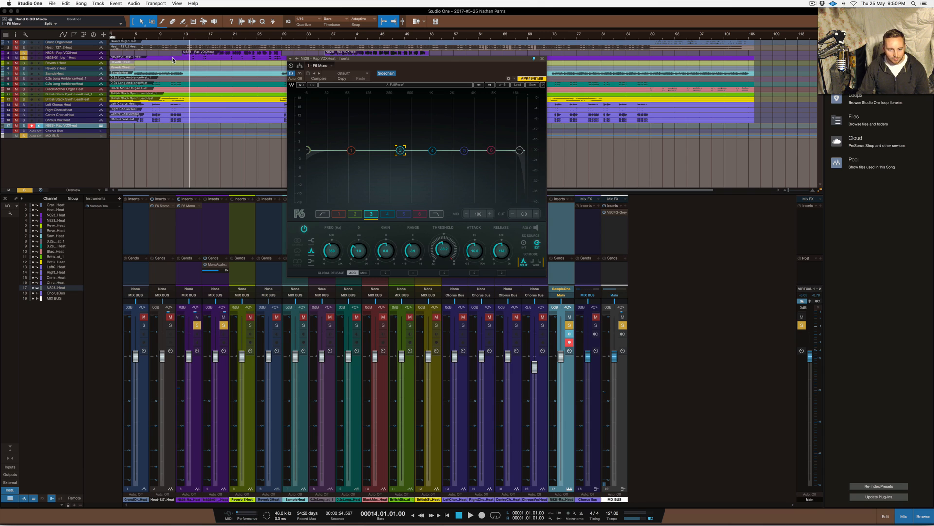
# Select the audio clip on track 4 and examine the track waveforms in the arrangement
pyautogui.click(191, 59)
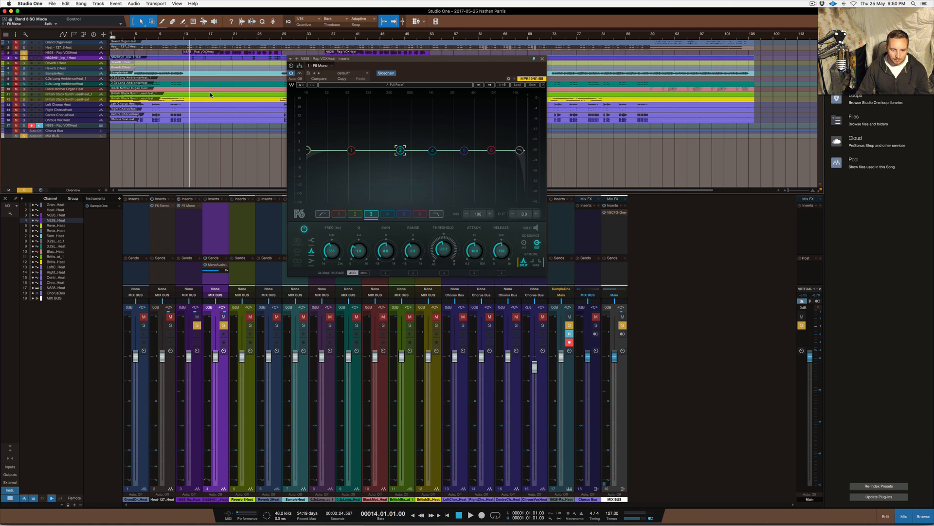
pyautogui.scroll(3, 220, 131)
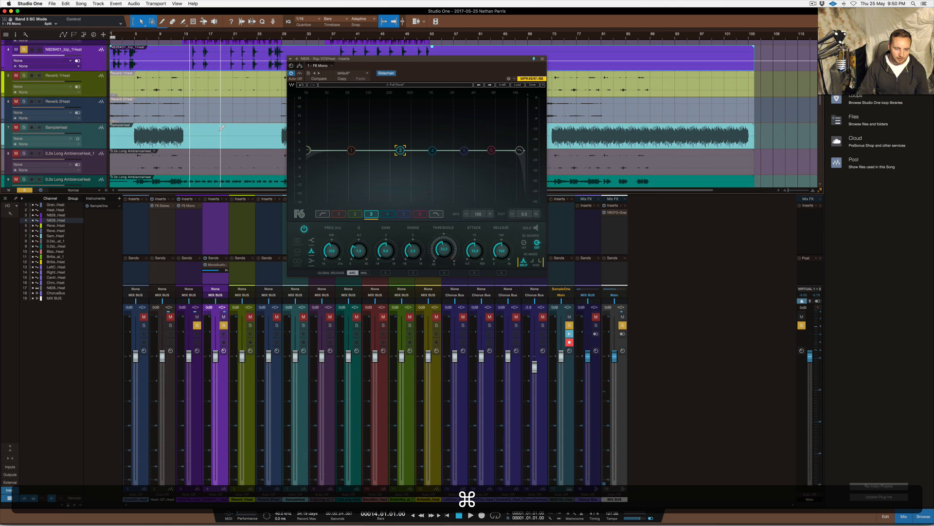
pyautogui.scroll(-2, 222, 128)
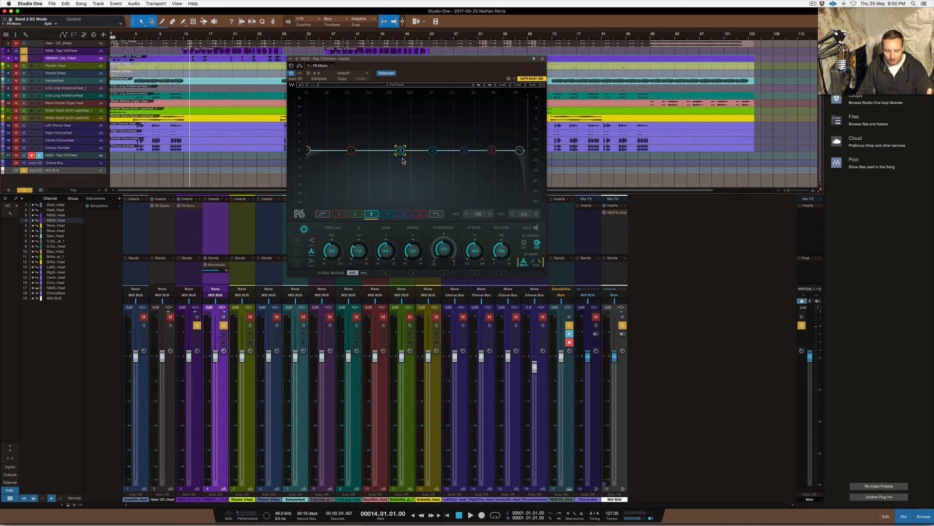
# Pull band 3 down into a cut, place it between bands 1 and 4, and change it to a high shelf
pyautogui.moveTo(400, 150); pyautogui.dragTo(337, 159)
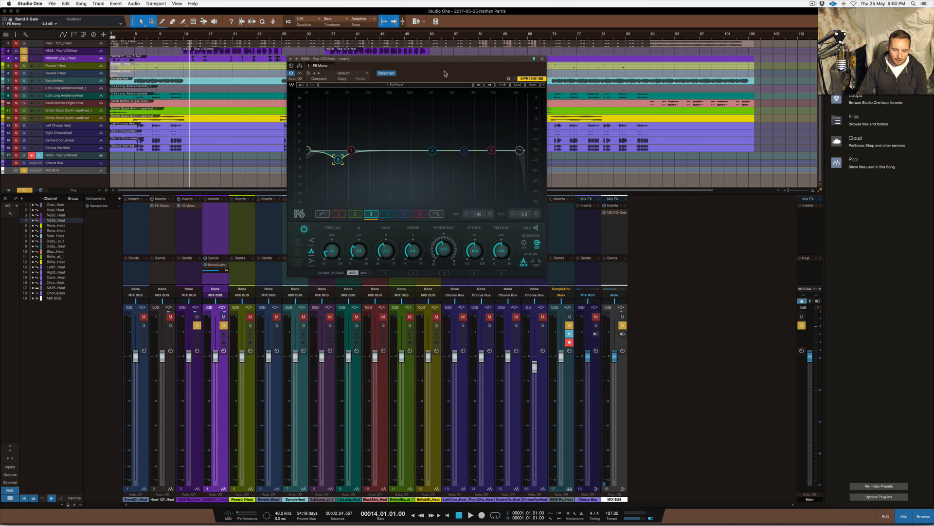
pyautogui.moveTo(339, 159); pyautogui.dragTo(390, 160)
pyautogui.keyDown('super'); pyautogui.click(389, 160); pyautogui.keyUp('super')
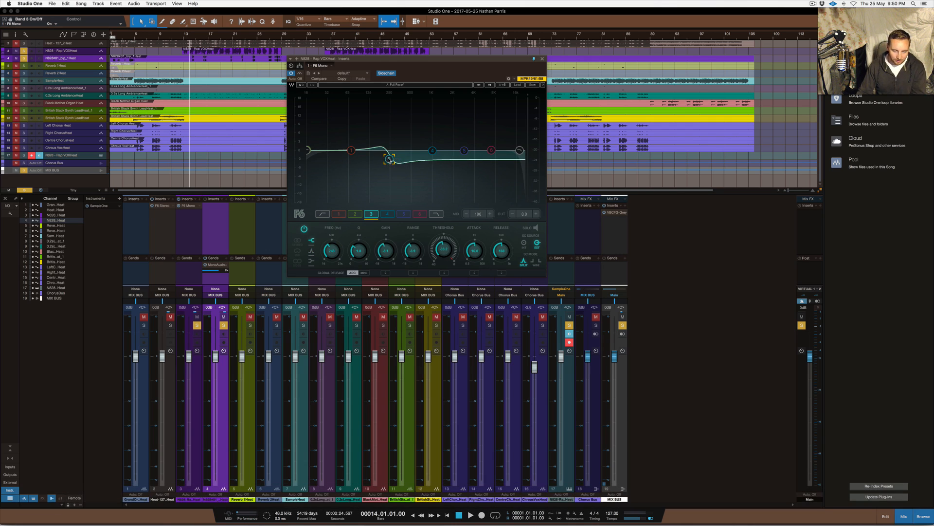
# Audition the high shelf cut briefly, stop playback, and change band 3 to a low shelf
pyautogui.press('space')
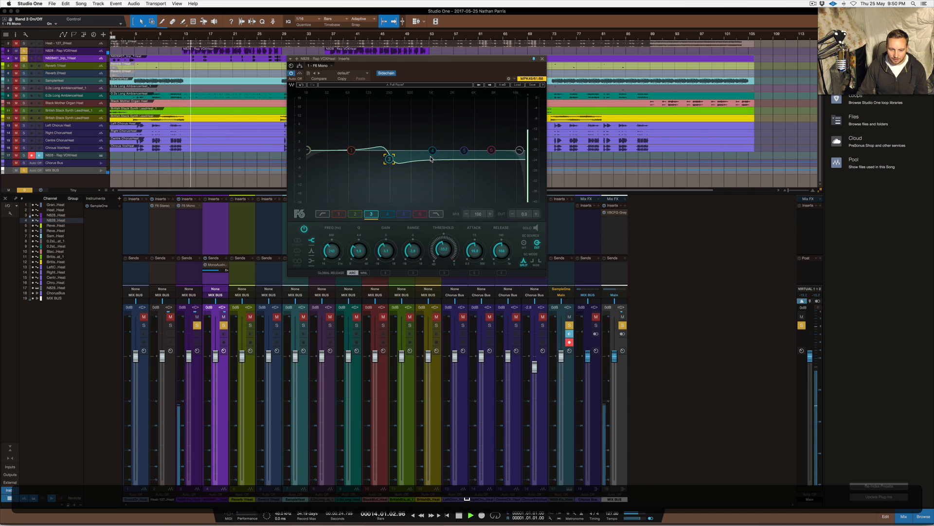
pyautogui.press('space')
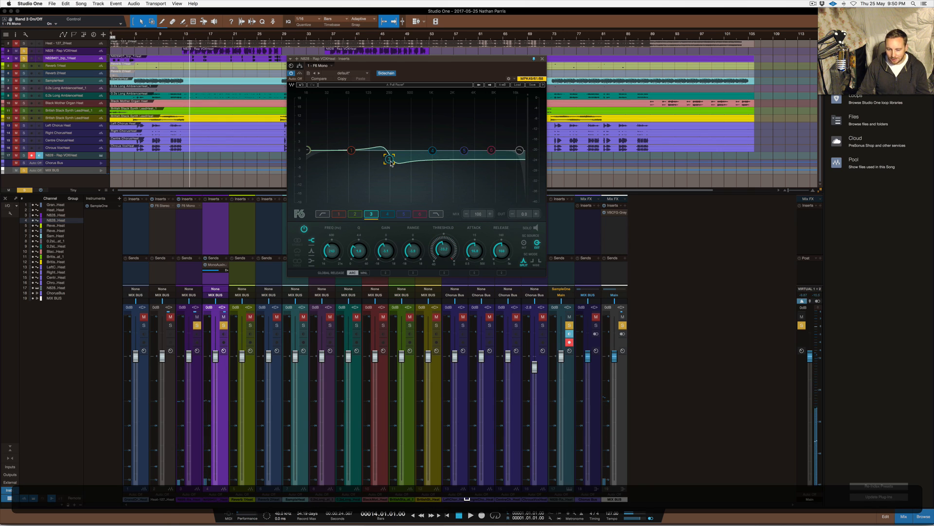
pyautogui.keyDown('super'); pyautogui.click(391, 161); pyautogui.keyUp('super')
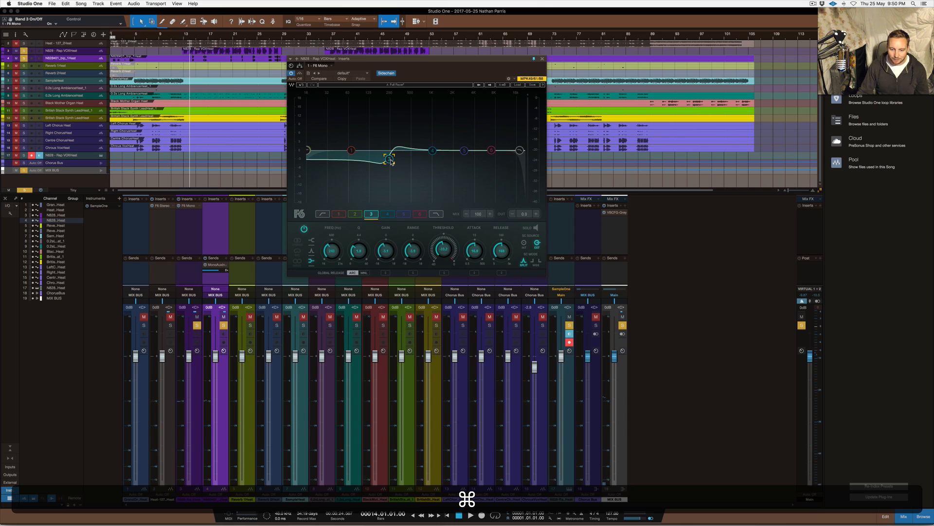
# Audition band 3's low shelf cut briefly, stop playback, and reposition the F6 plug-in window over the arrangement
pyautogui.press('space')
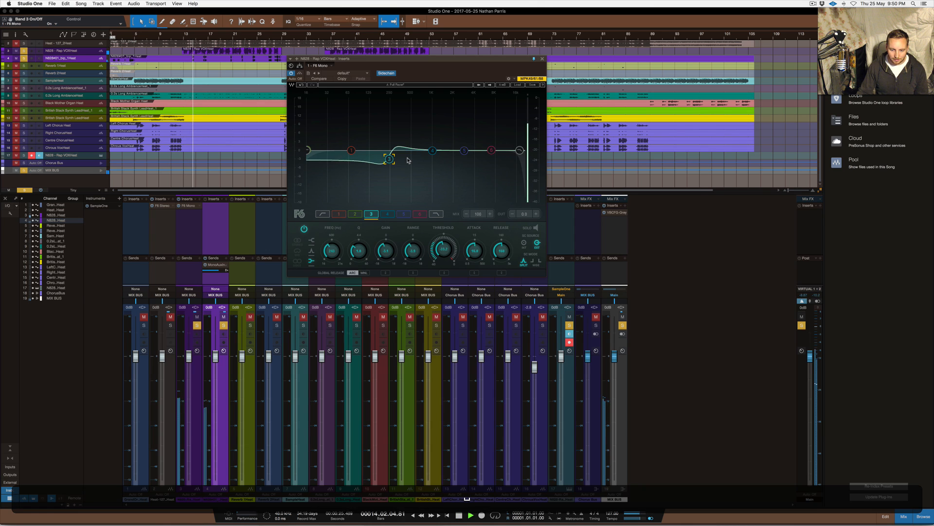
pyautogui.press('space')
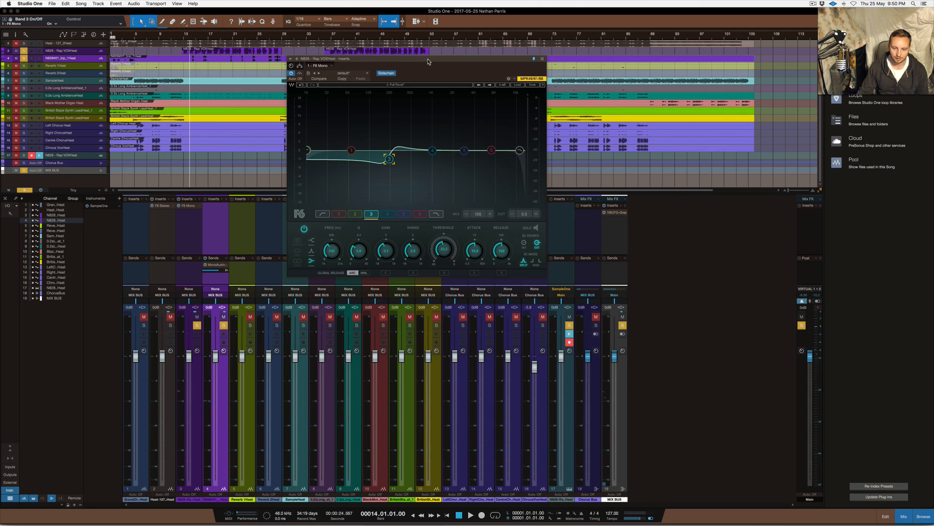
pyautogui.moveTo(428, 62); pyautogui.dragTo(428, 88)
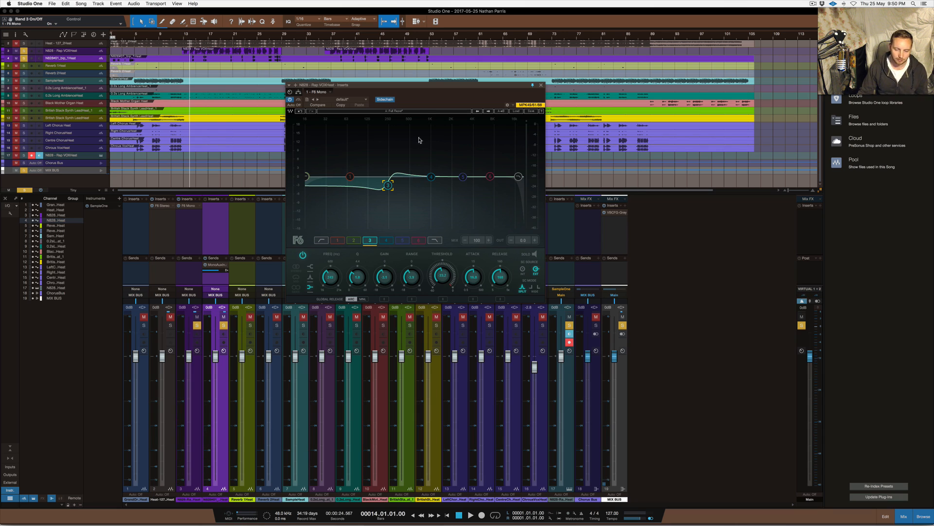
pyautogui.moveTo(428, 87); pyautogui.dragTo(426, 69)
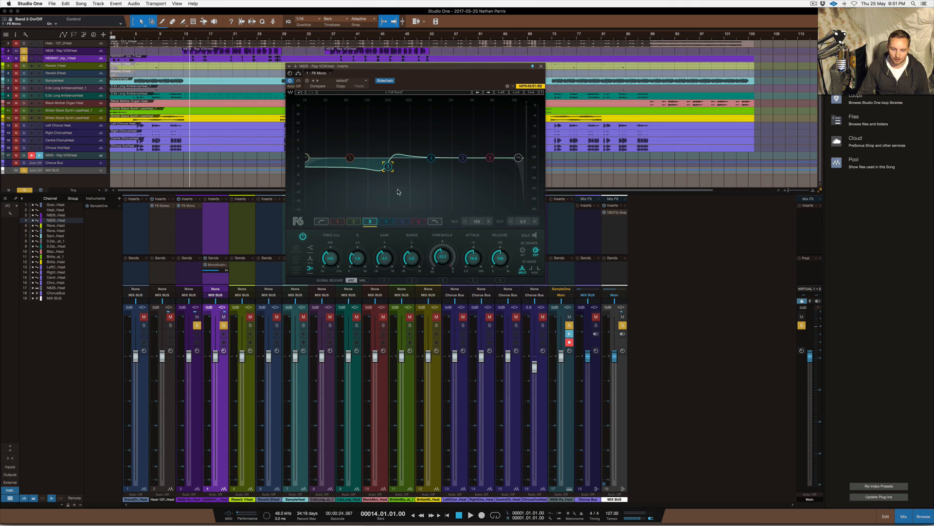
# Pull band 6 down to a gain of -4.9 with a range of -6.6, and switch band 3 off
pyautogui.click(418, 221)
pyautogui.moveTo(490, 158); pyautogui.dragTo(490, 170)
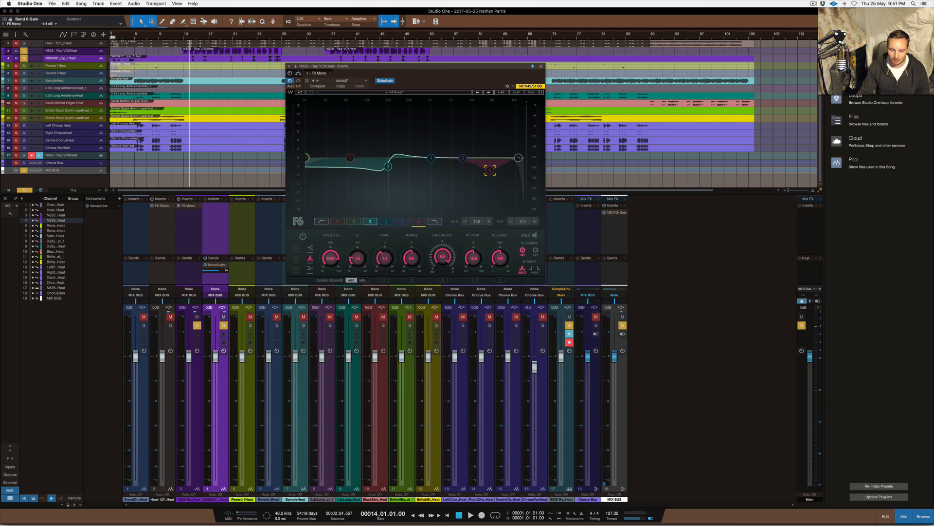
pyautogui.click(412, 258)
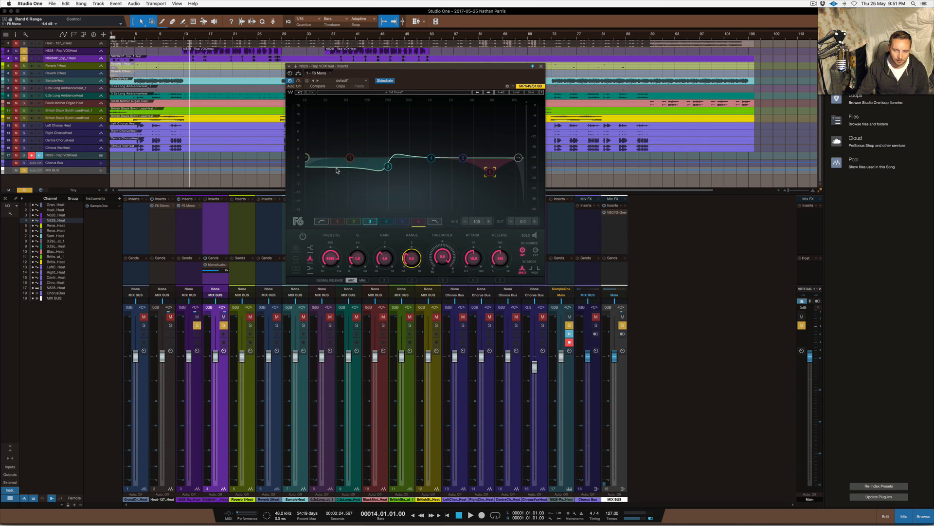
pyautogui.click(370, 222)
pyautogui.click(303, 236)
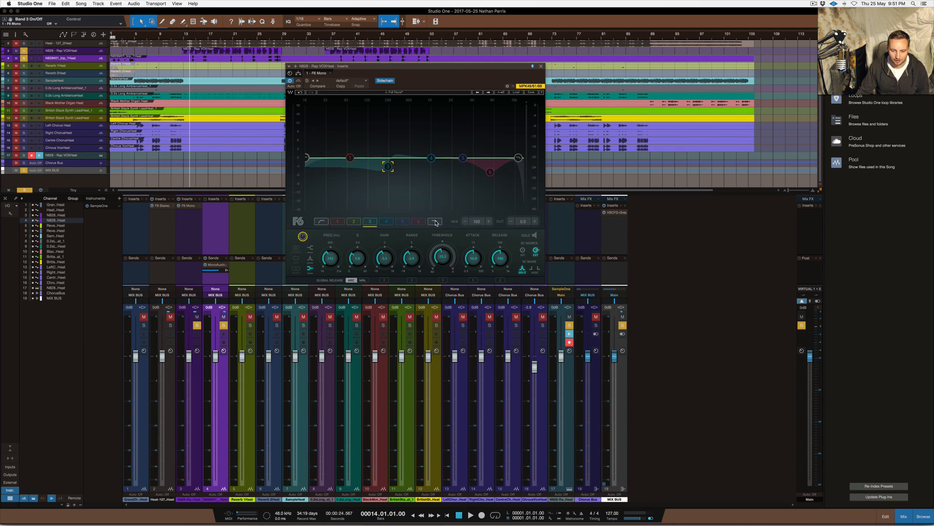
# Start playback and set band 6's threshold to -37.1 and its range to -8.1
pyautogui.press('space')
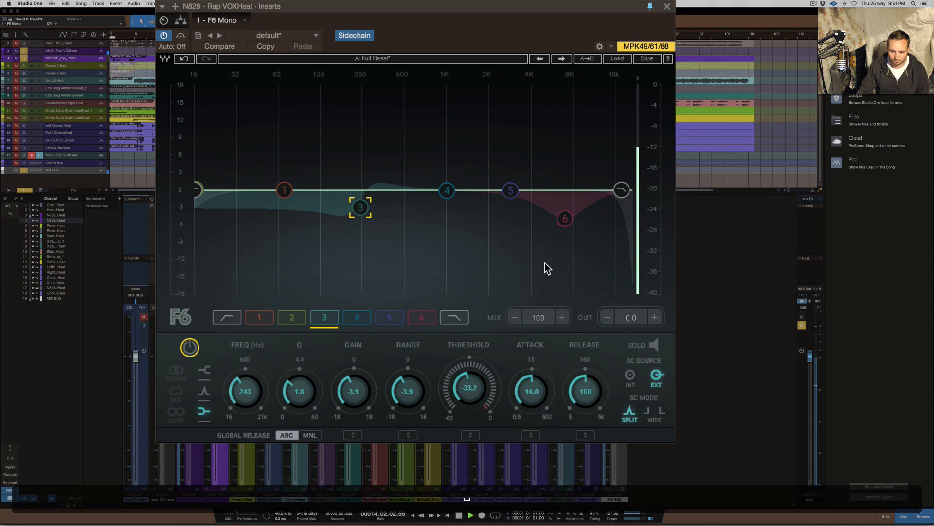
pyautogui.moveTo(476, 392); pyautogui.dragTo(476, 423)
pyautogui.click(420, 318)
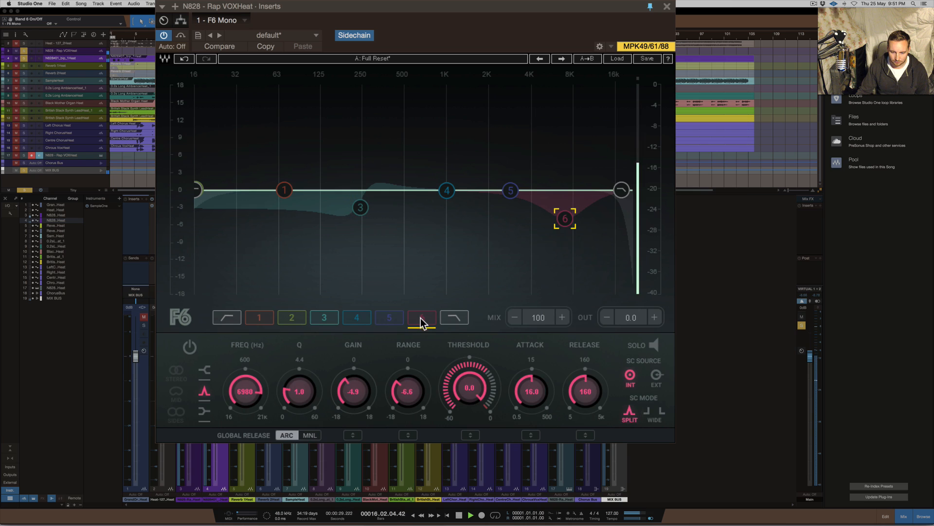
pyautogui.moveTo(465, 389); pyautogui.dragTo(465, 408)
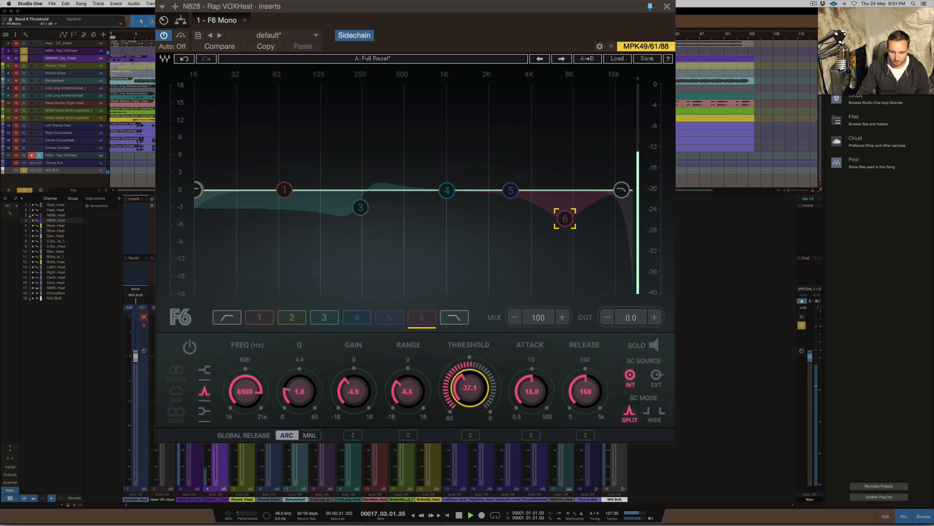
pyautogui.scroll(-8, 407, 390)
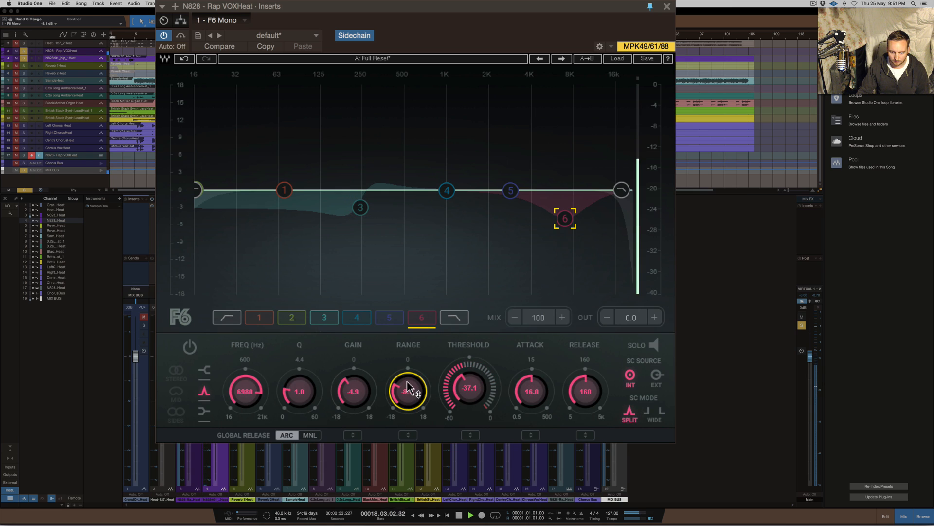
# Switch band 6 on, raise its threshold to -24.9, and narrow its Q to 1.6
pyautogui.click(190, 347)
pyautogui.moveTo(469, 388); pyautogui.dragTo(469, 374)
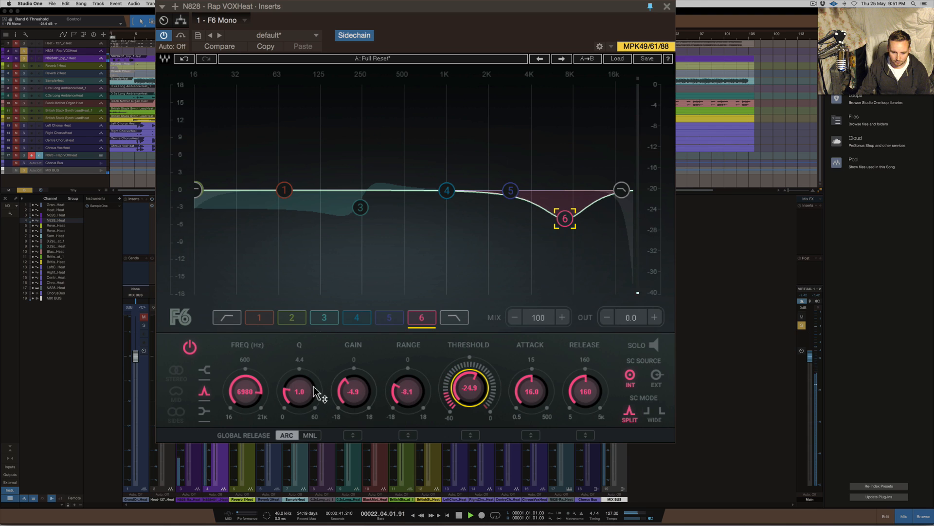
pyautogui.click(300, 391)
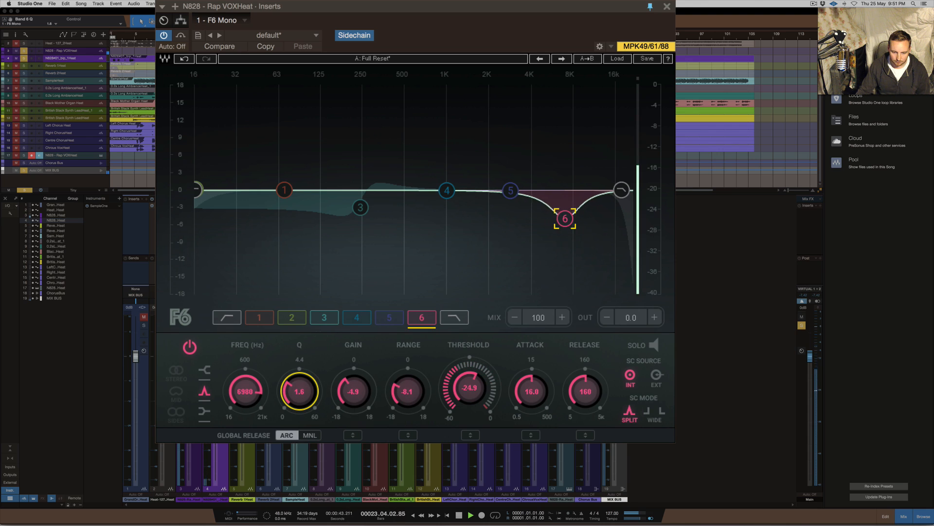
# Solo band 6 during playback, move it to 8534 Hz with a gain of -4.7, and unsolo it
pyautogui.press('space')
pyautogui.click(653, 345)
pyautogui.press('space')
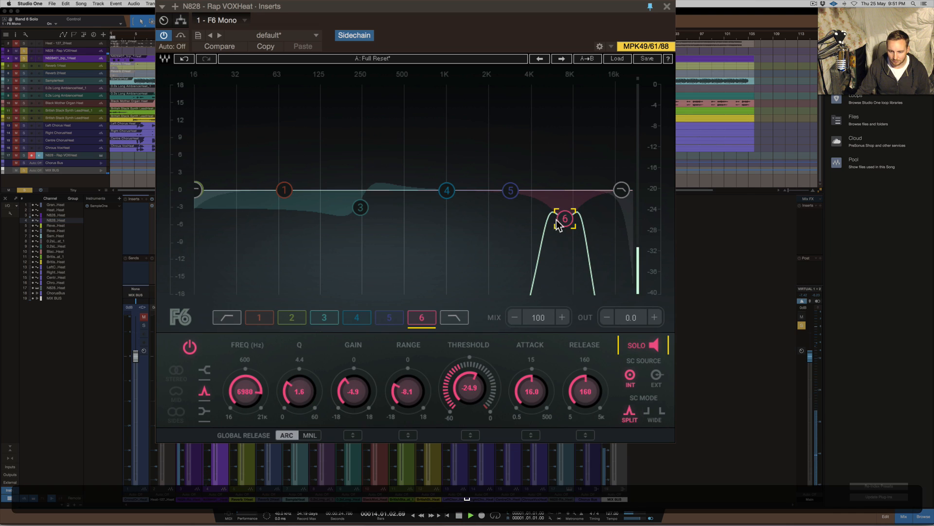
pyautogui.moveTo(564, 222); pyautogui.dragTo(576, 217)
pyautogui.click(657, 346)
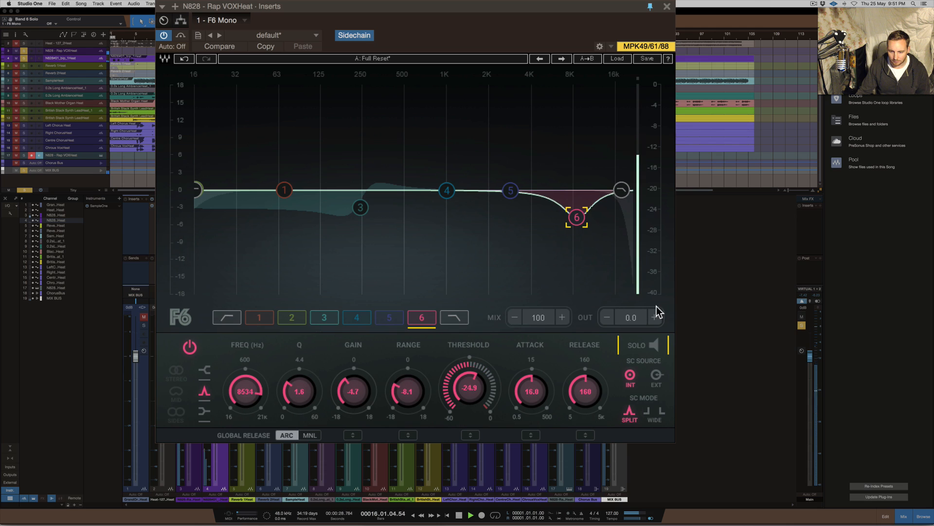
# Unsolo track 4, reduce band 6's static cut to a gain of -1.1, and stop playback
pyautogui.click(24, 58)
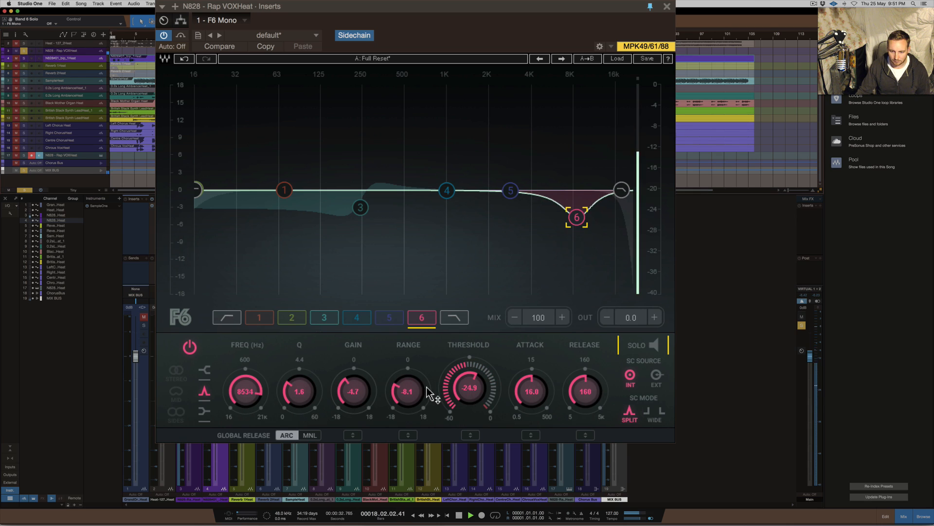
pyautogui.moveTo(347, 391); pyautogui.dragTo(347, 376)
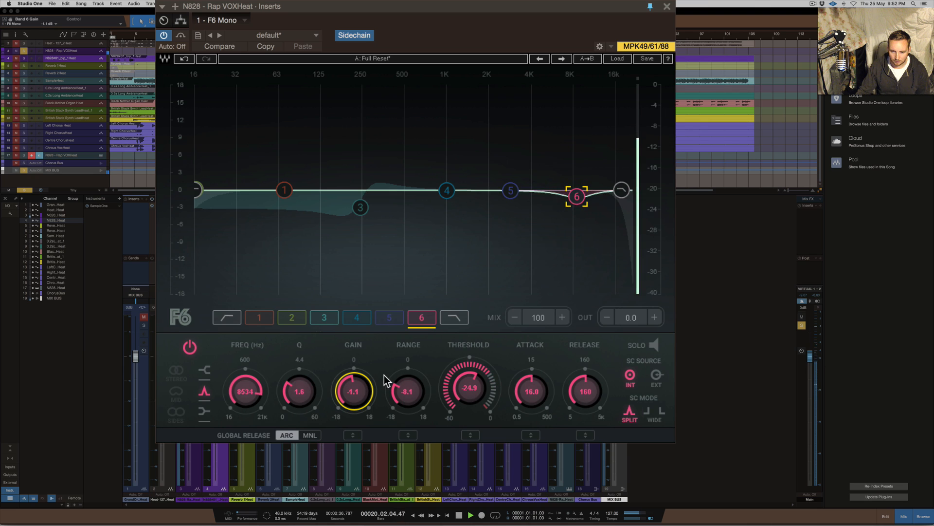
pyautogui.press('space')
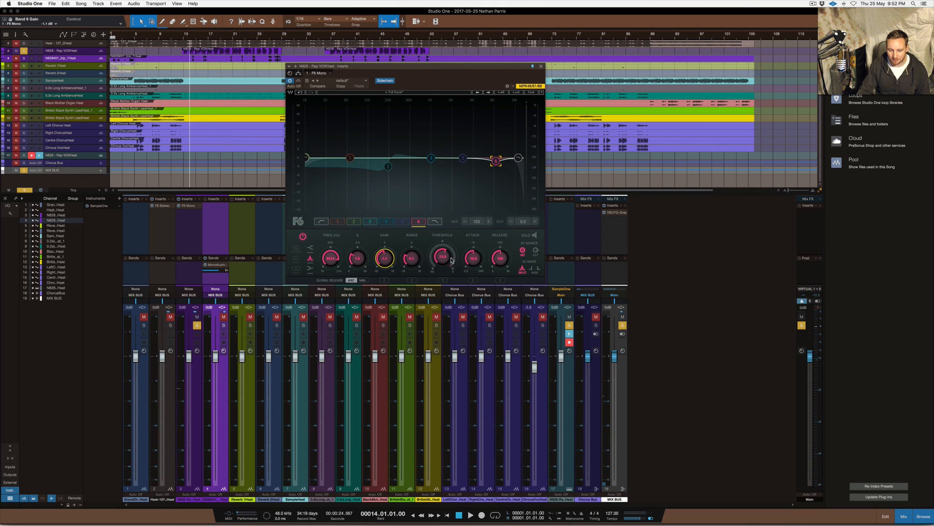
# Shorten band 6's attack and release times and nudge the plug-in window slightly
pyautogui.click(475, 260)
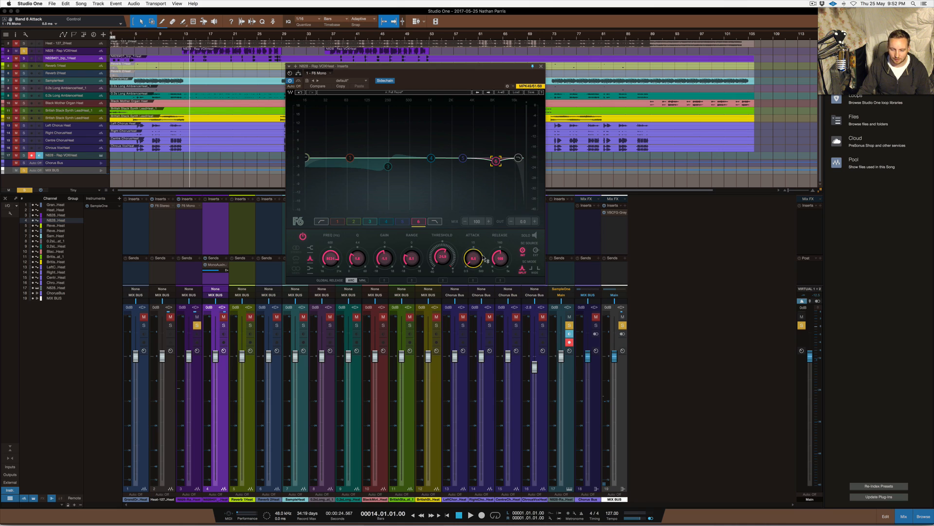
pyautogui.moveTo(501, 258); pyautogui.dragTo(501, 294)
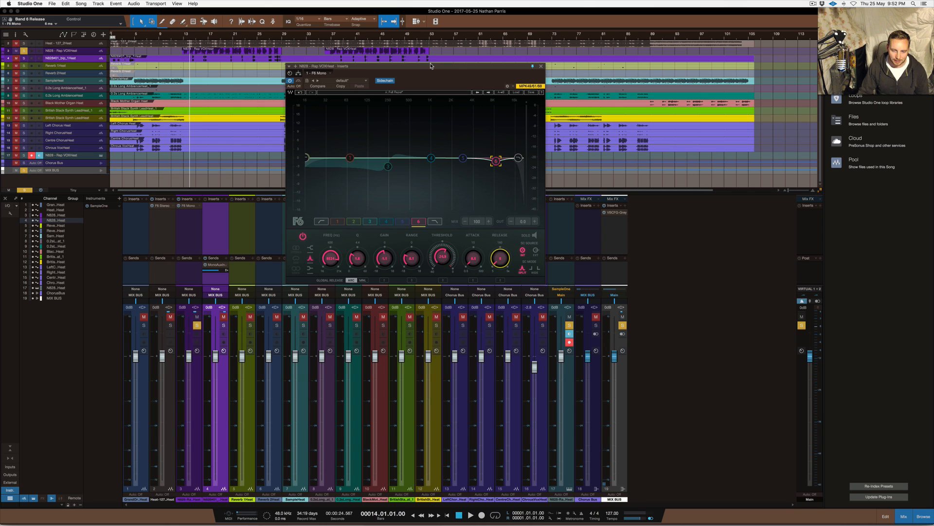
pyautogui.moveTo(430, 68)
pyautogui.mouseDown()
pyautogui.moveTo(445, 64)
pyautogui.moveTo(437, 66)
pyautogui.mouseUp()
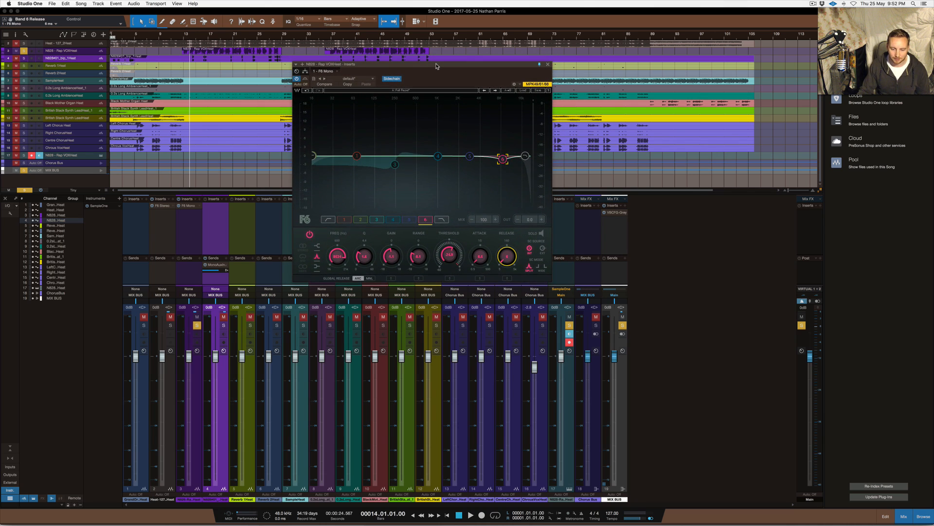